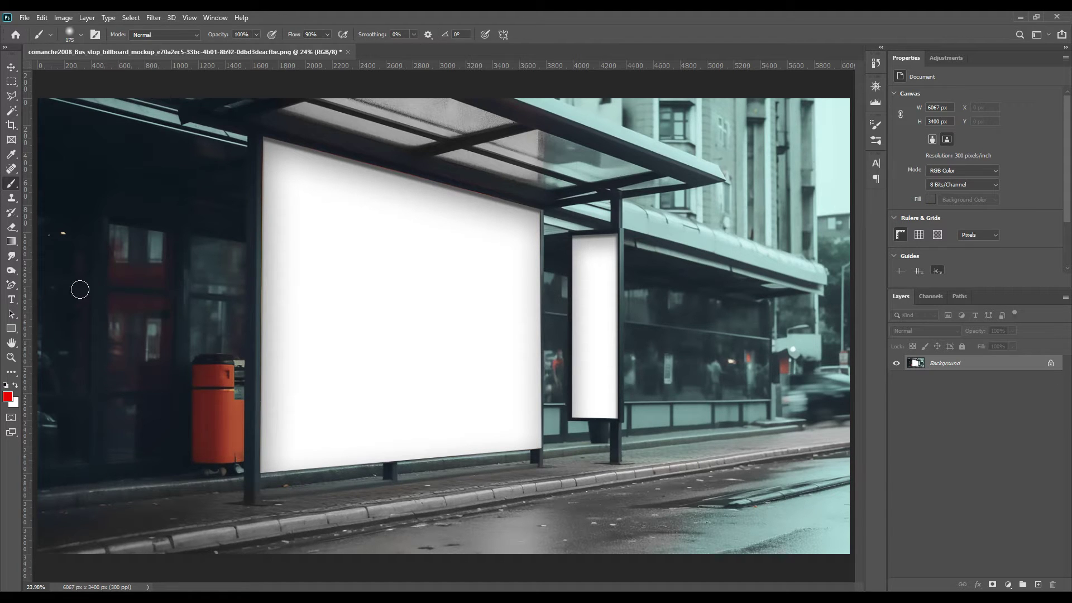
Switch the Pen Tool to Shape mode and zoom in on the large billboard.
left_click(9, 286)
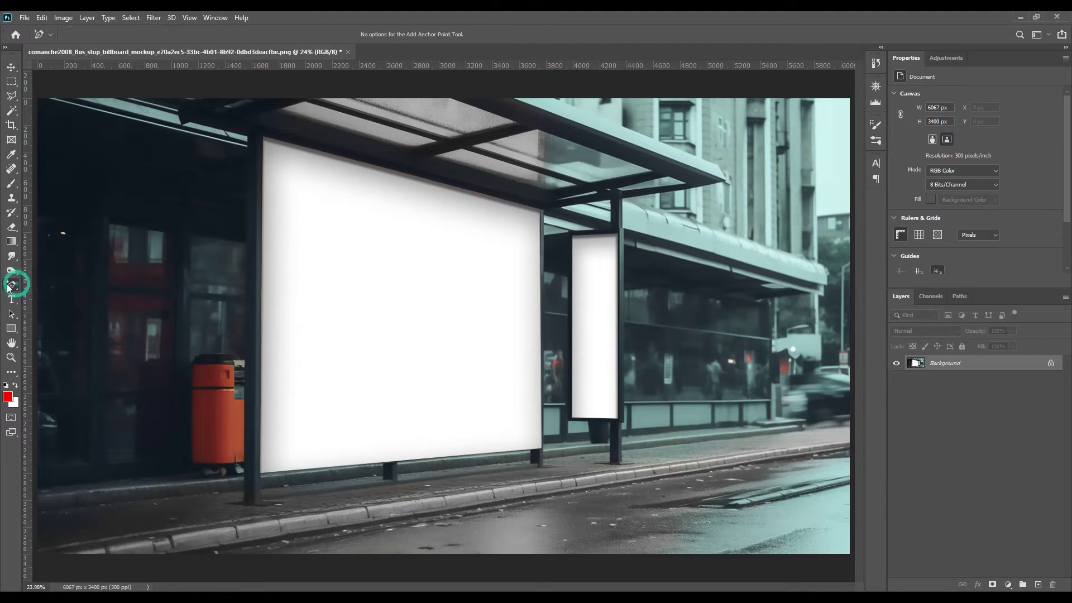
left_click(62, 285)
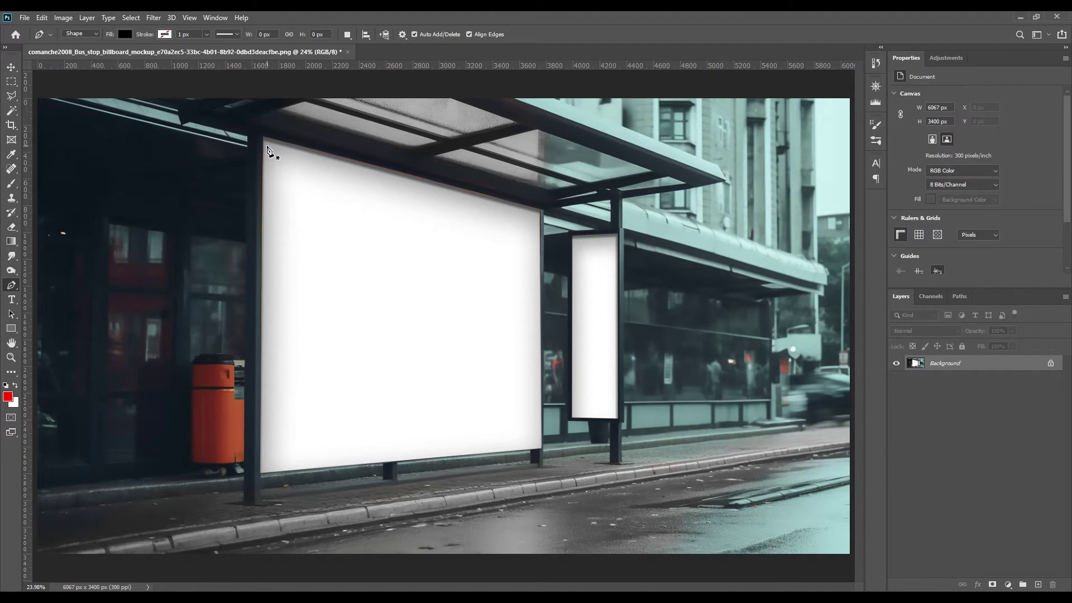
key("ctrl+plus")
key("ctrl+plus")
key("ctrl+plus")
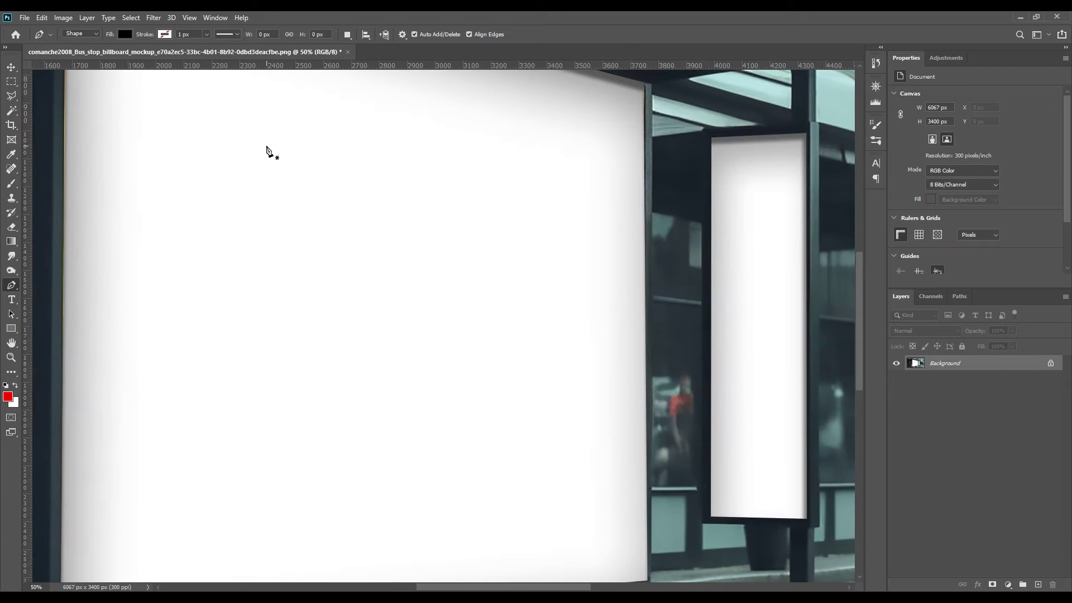
left_click_drag(227, 132, 361, 345)
left_click_drag(295, 263, 331, 325)
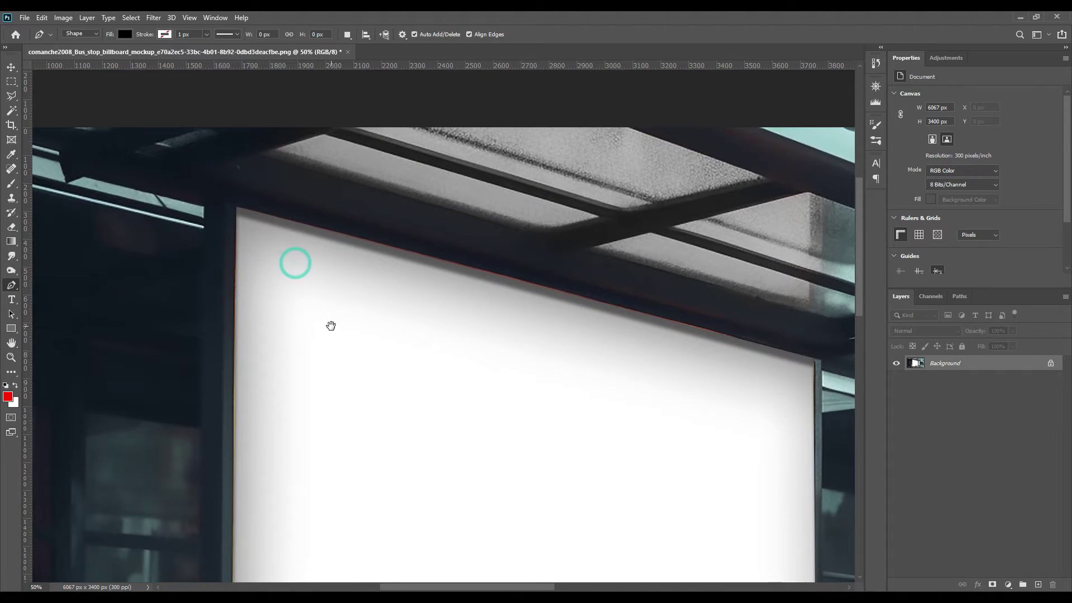
Trace the large billboard's four corners with pen points and close the shape.
left_click(237, 211)
left_click_drag(390, 380, 361, 243)
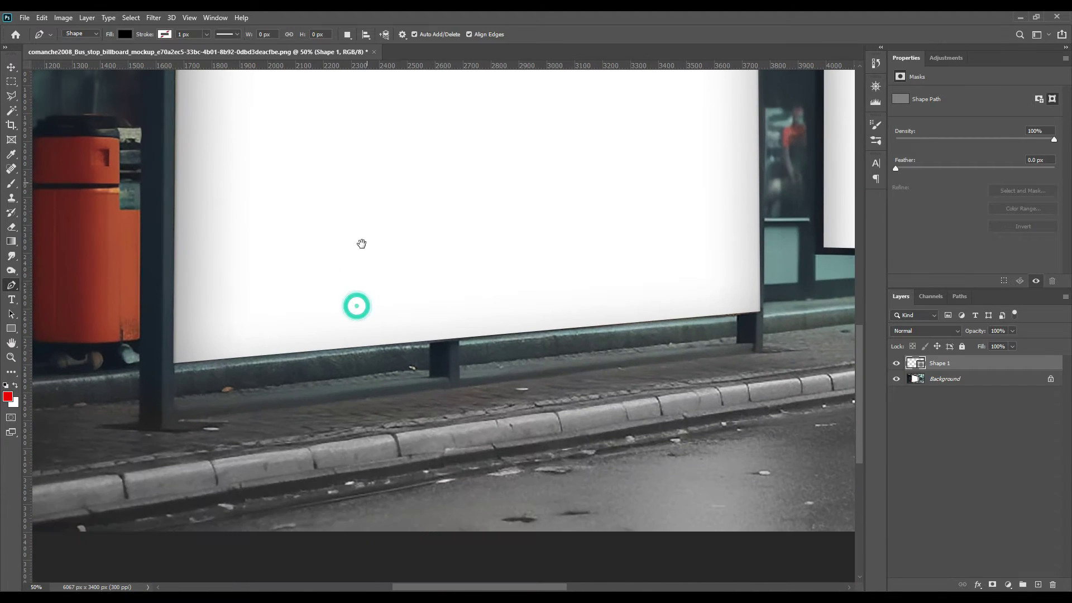
left_click(174, 363)
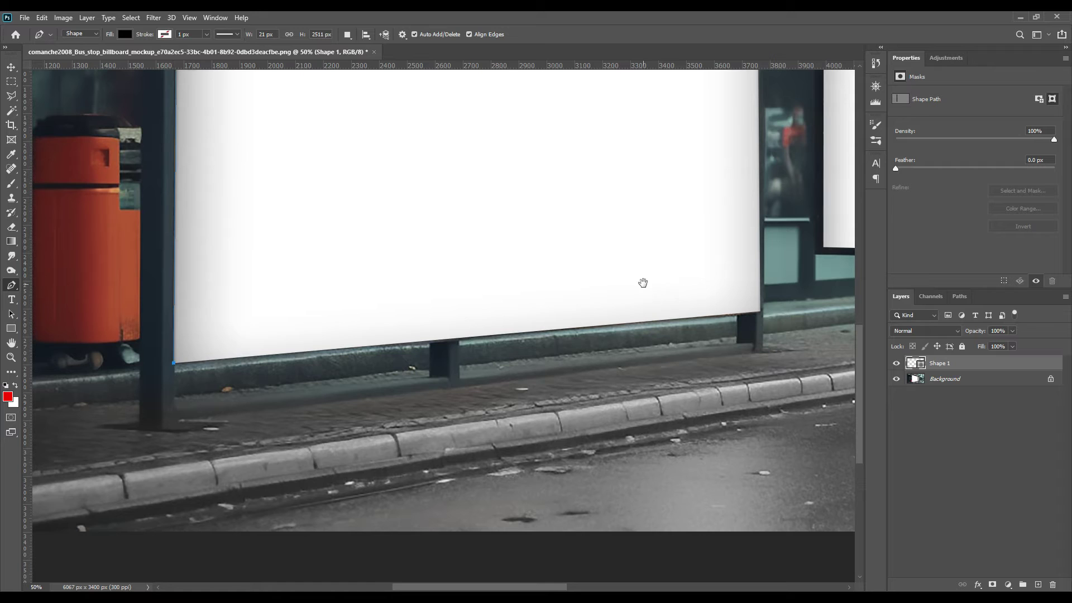
left_click_drag(643, 277, 501, 300)
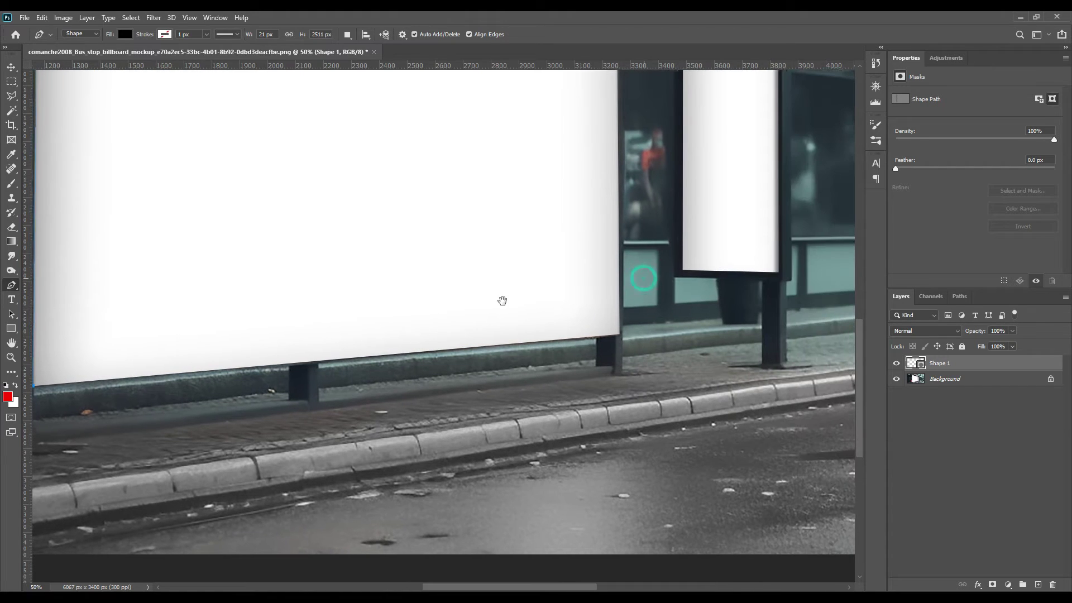
left_click(619, 335)
left_click_drag(575, 224, 607, 285)
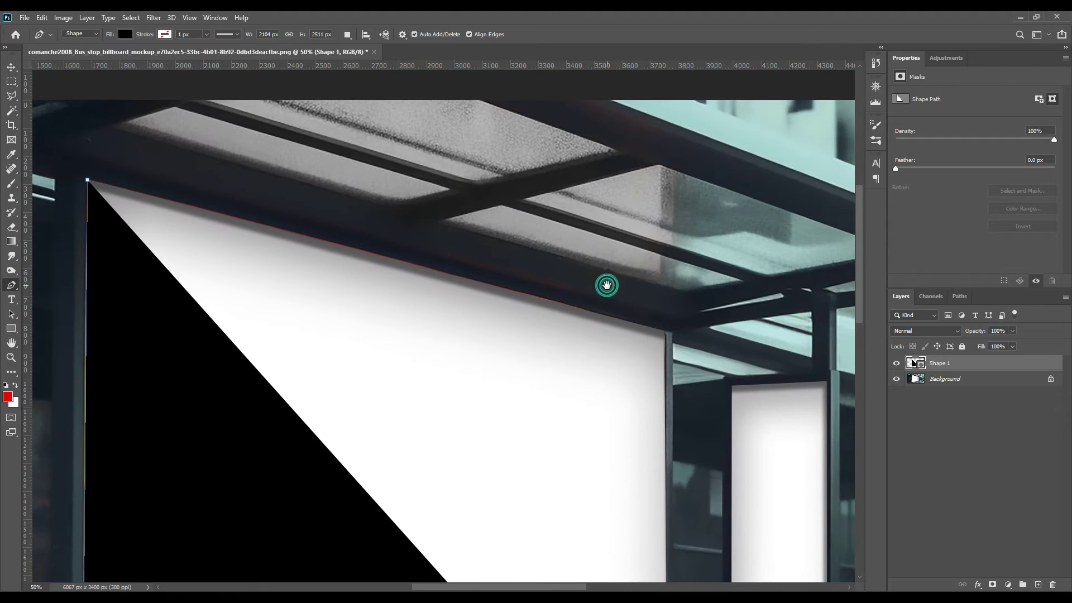
left_click(665, 332)
left_click_drag(493, 340, 610, 350)
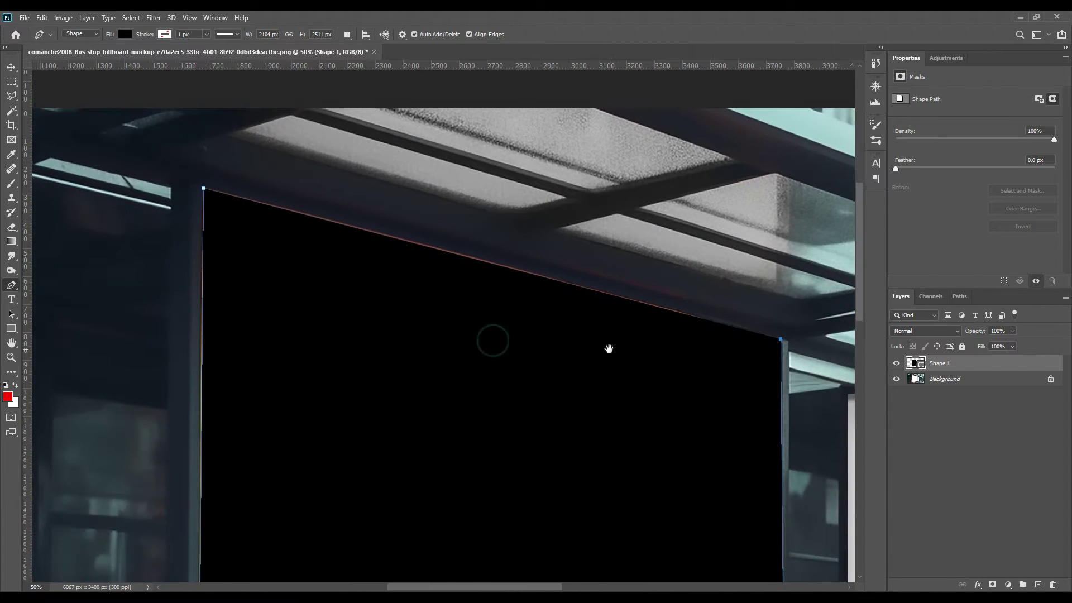
left_click(203, 189)
Set the Shape 1 layer opacity to 0%.
left_click_drag(477, 406, 449, 262)
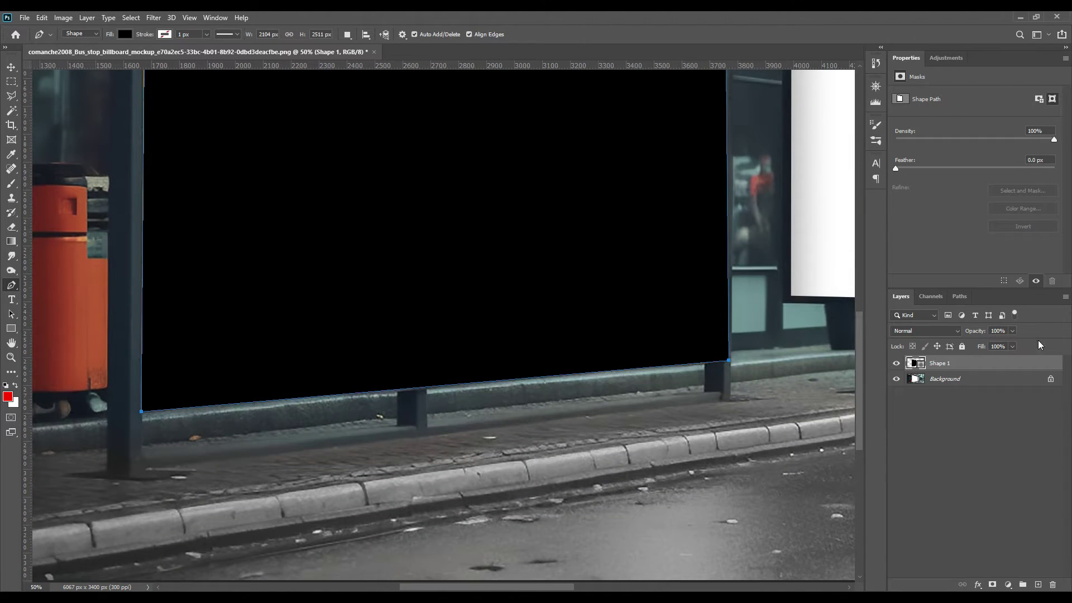
left_click_drag(976, 331, 851, 322)
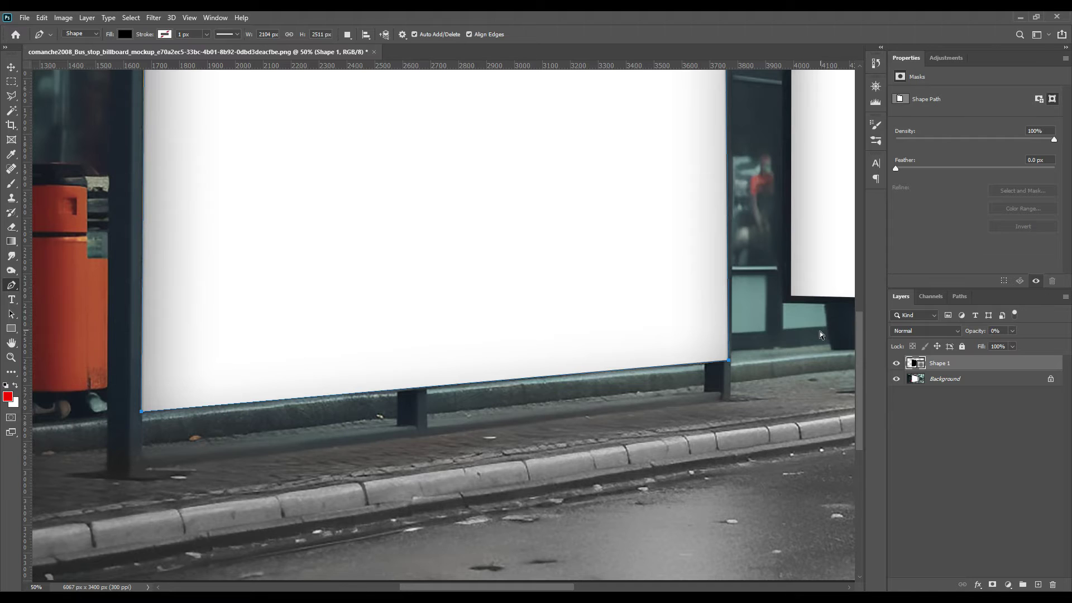
key("ctrl+plus")
left_click_drag(805, 303, 550, 286)
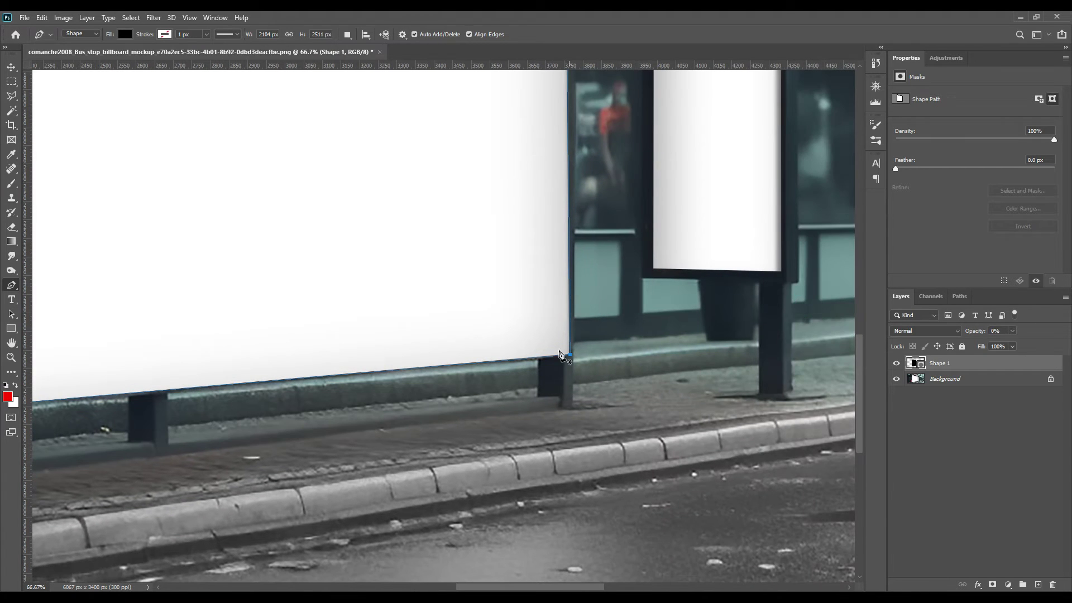
Adjust the Shape 1 path's corner points with the Add Anchor Point tool, then select Background.
right_click(11, 285)
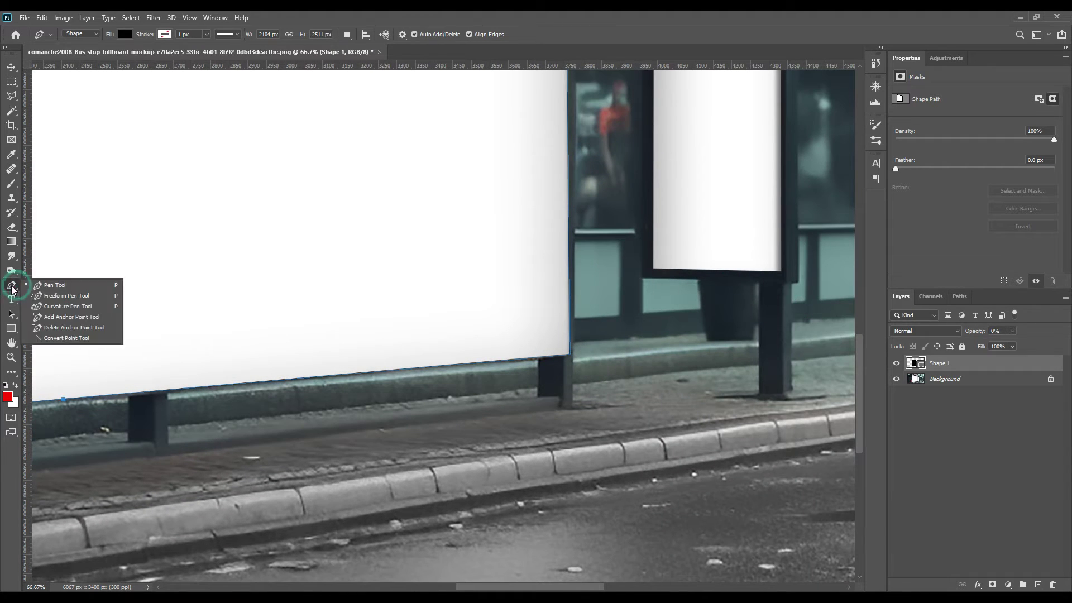
left_click(56, 317)
left_click_drag(570, 367, 561, 374)
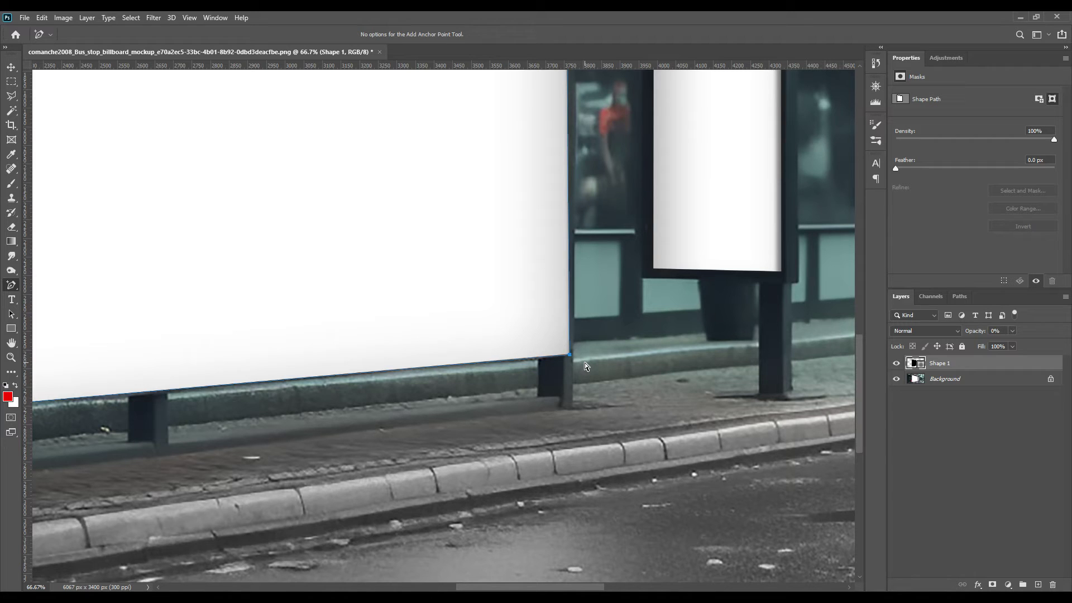
left_click_drag(350, 370, 494, 356)
left_click_drag(509, 240, 503, 469)
left_click_drag(600, 463, 438, 431)
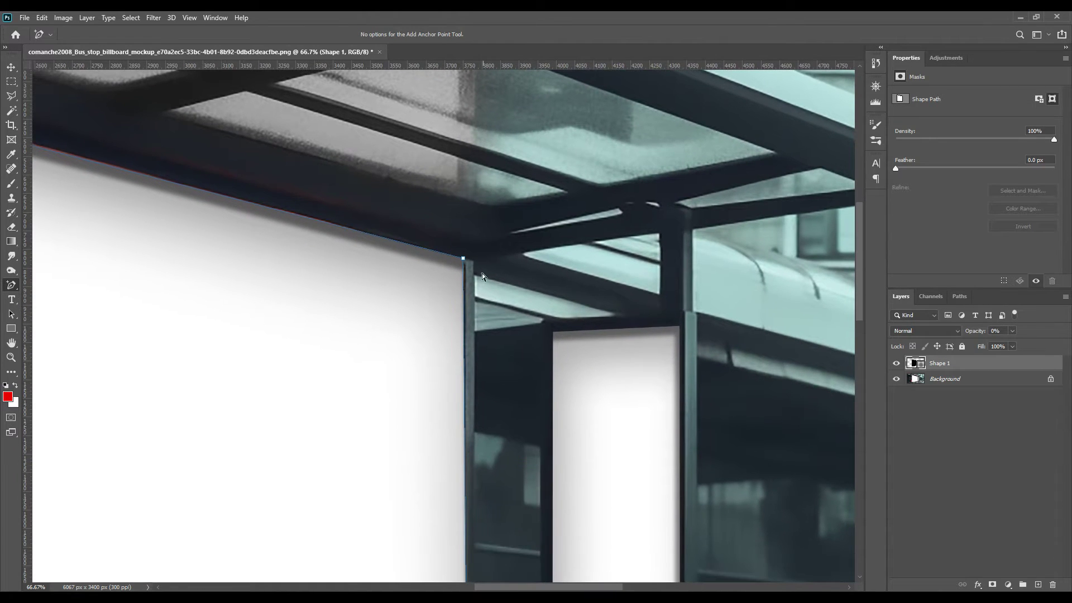
left_click(481, 233)
left_click(942, 380)
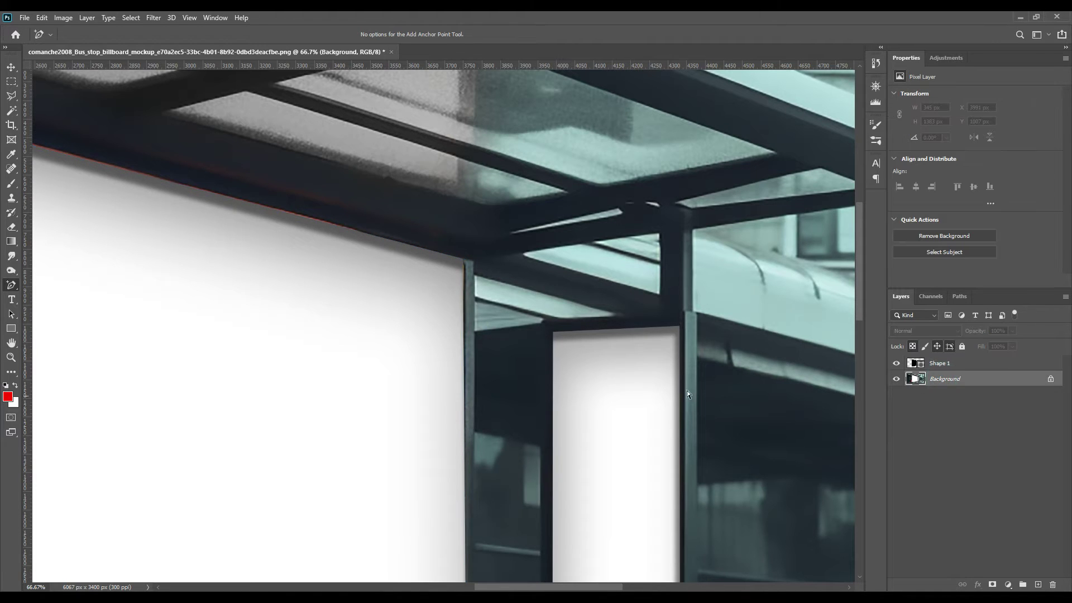
Trace the small vertical billboard's four corners as a closed pen shape.
scroll(530, 421, "down", 1)
left_click_drag(665, 482, 636, 363)
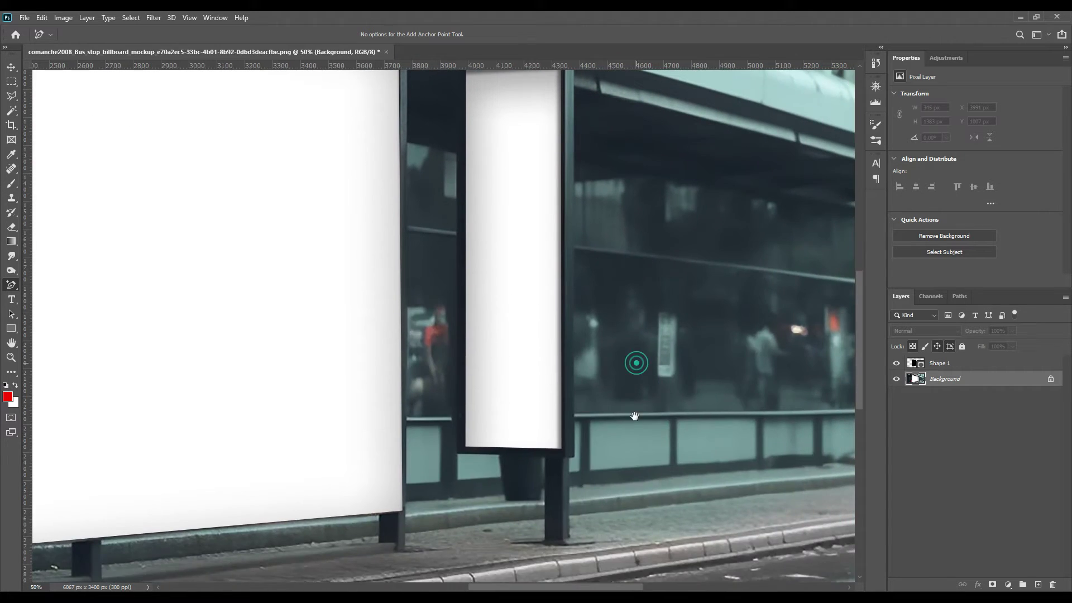
scroll(636, 363, "up", 4)
scroll(540, 292, "down", 1)
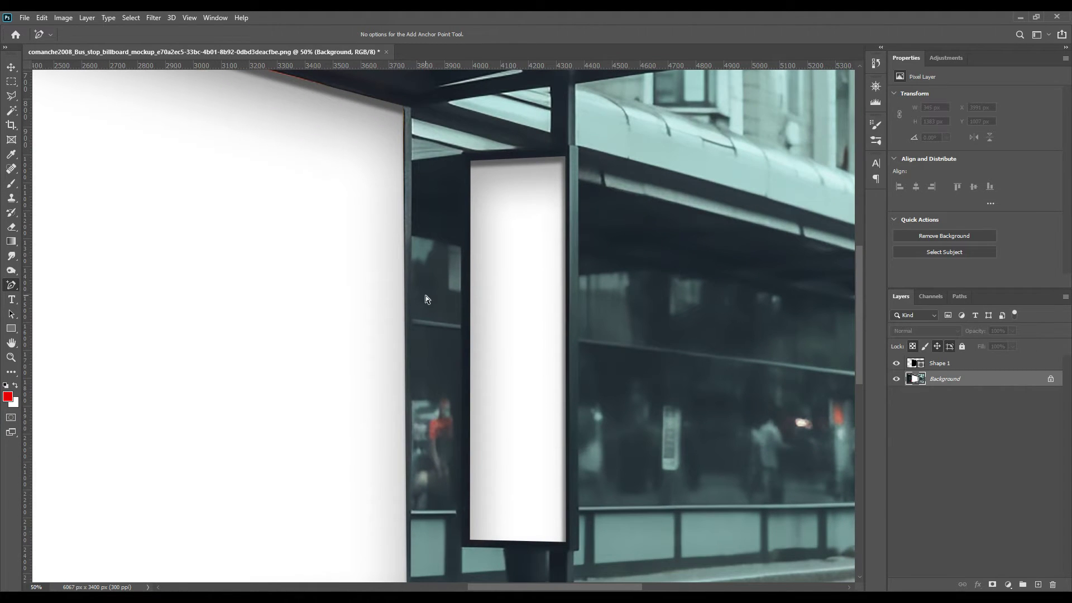
right_click(11, 284)
left_click(42, 284)
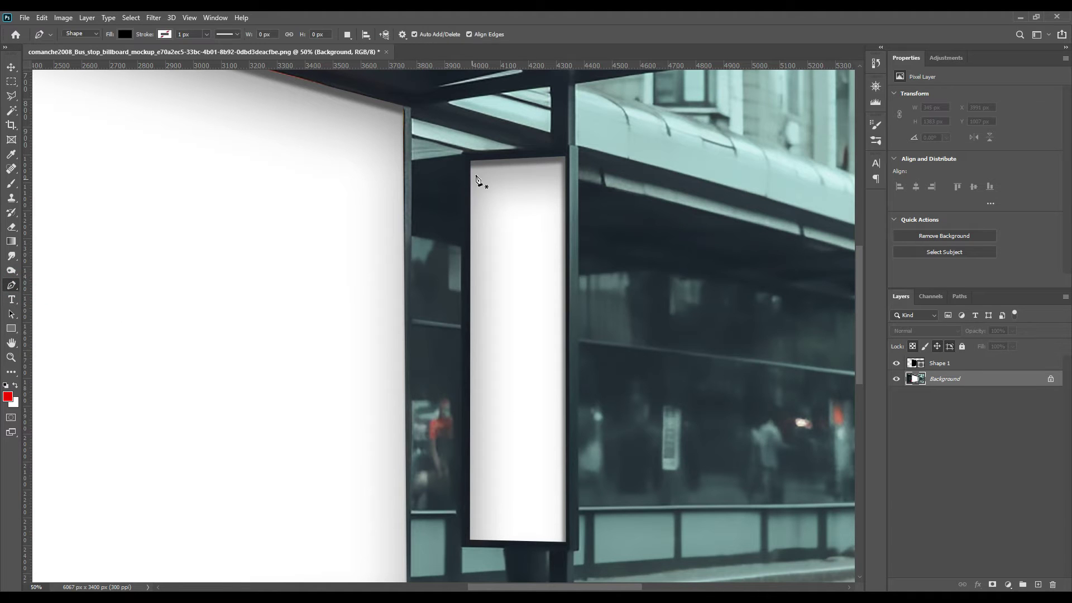
left_click(471, 160)
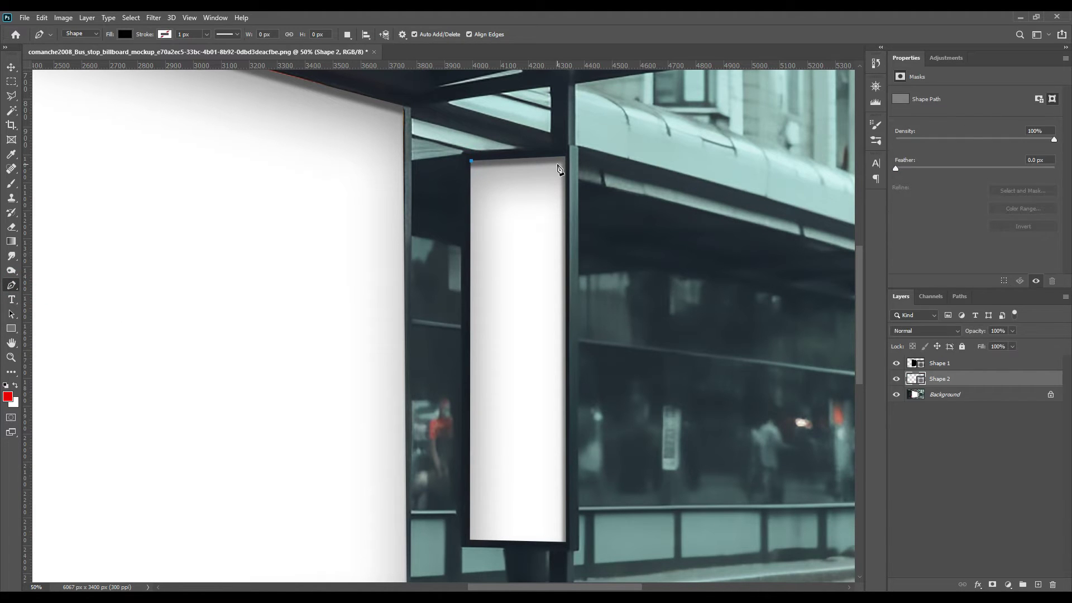
left_click(565, 157)
left_click(565, 541)
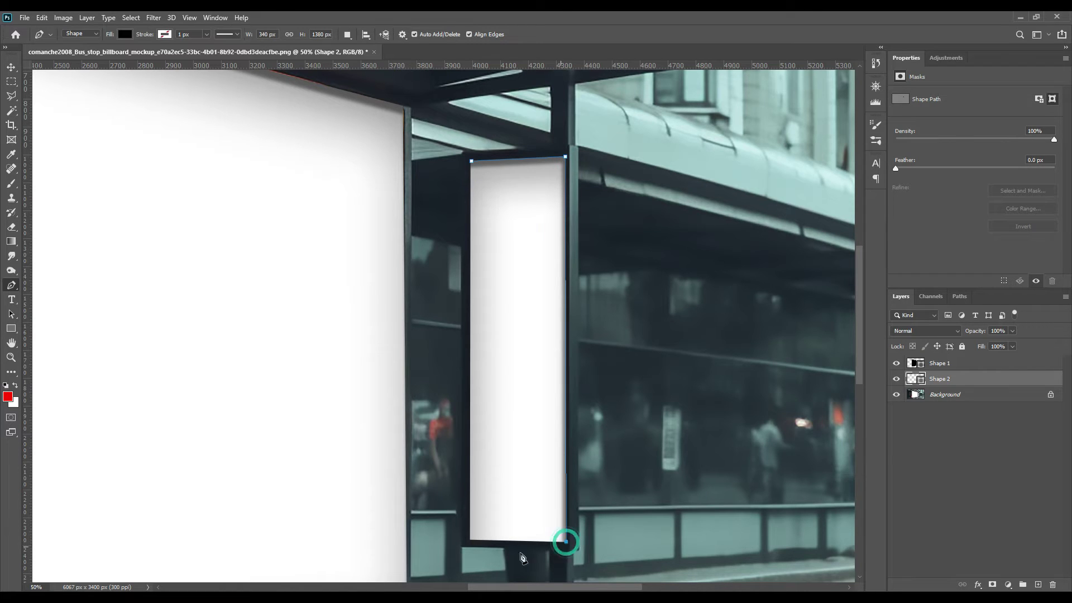
left_click(470, 542)
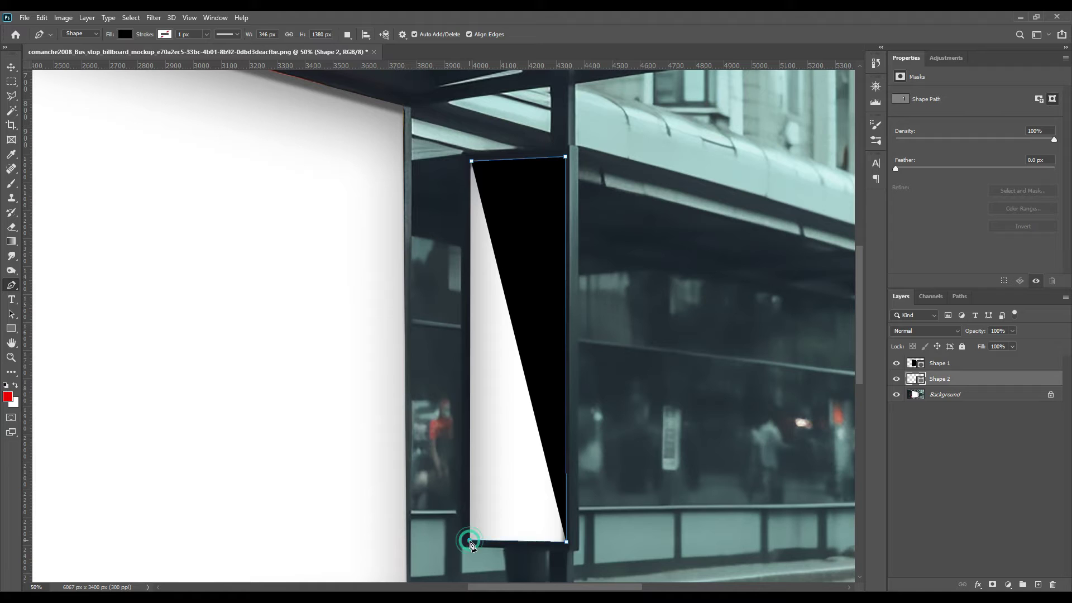
left_click(471, 162)
Set Shape 2 to 0% opacity, tweak its path, and fit the whole image on screen.
left_click_drag(976, 334, 837, 343)
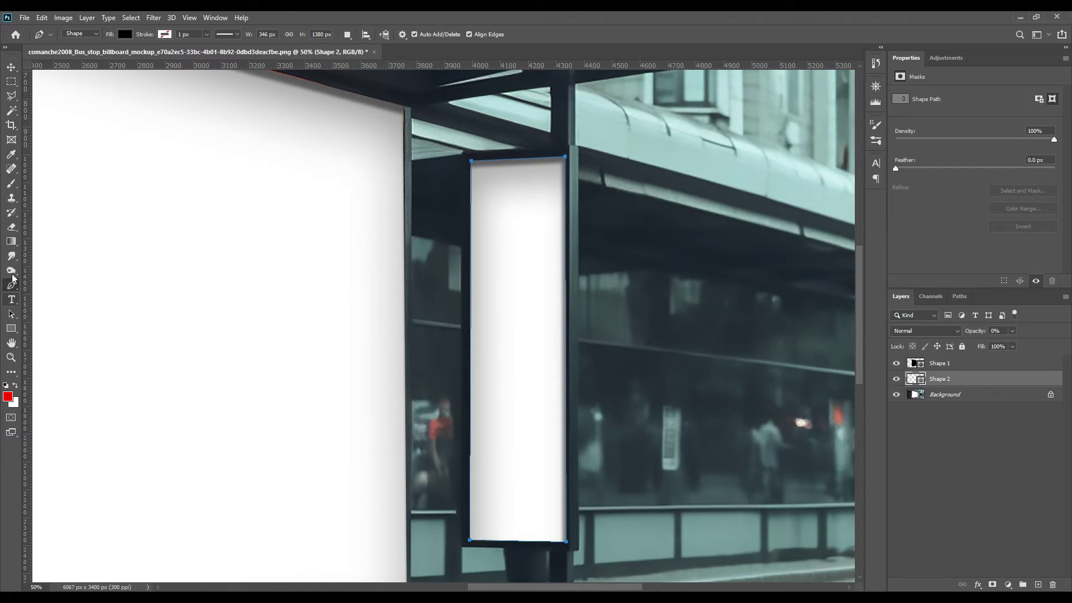
right_click(12, 285)
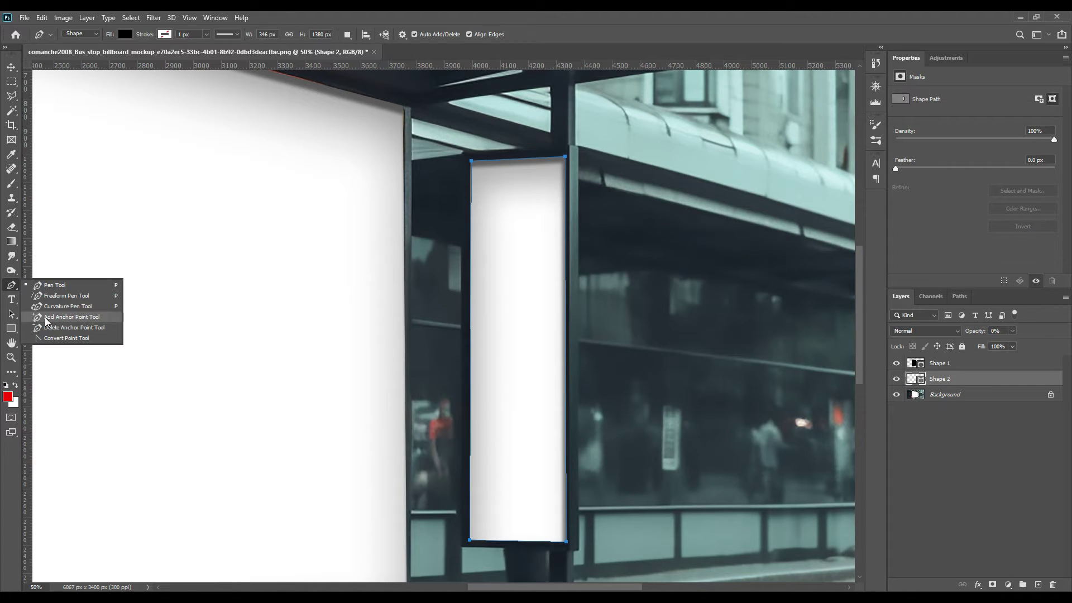
left_click(45, 317)
left_click_drag(453, 149, 480, 180)
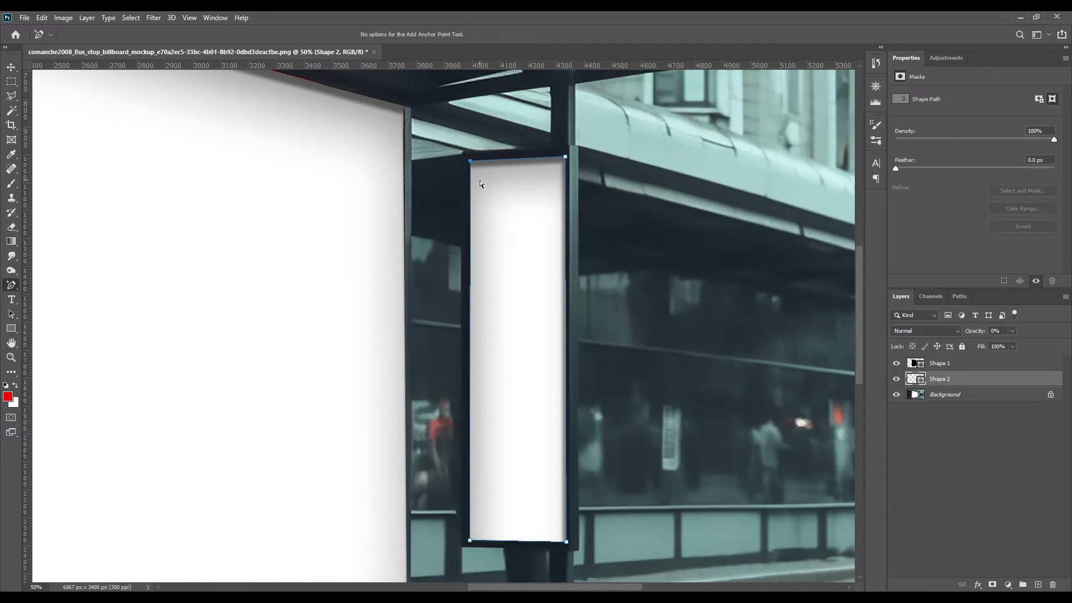
left_click(662, 255)
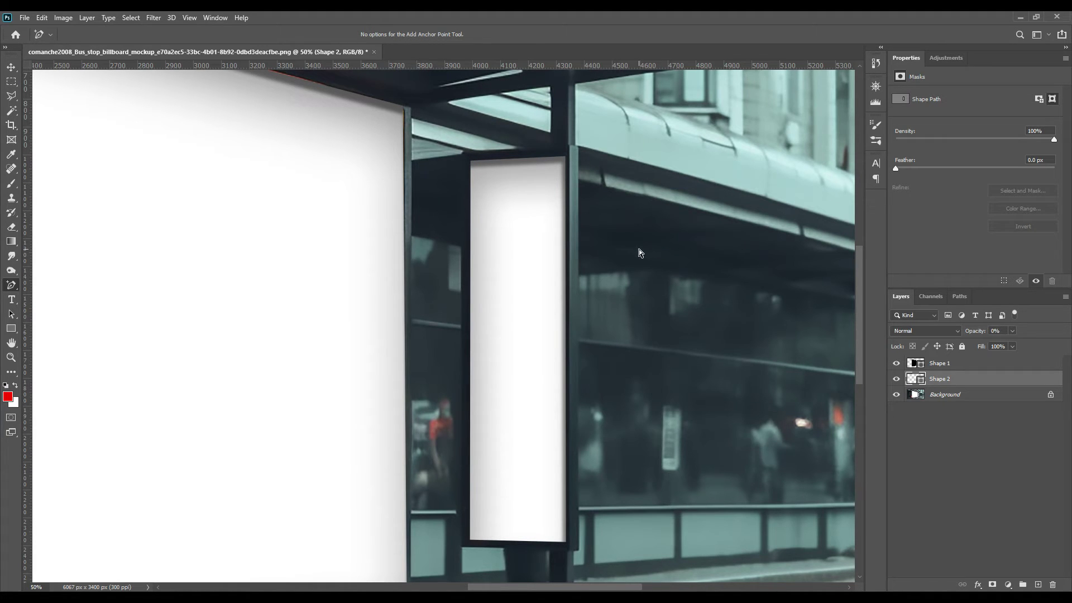
key("ctrl+0")
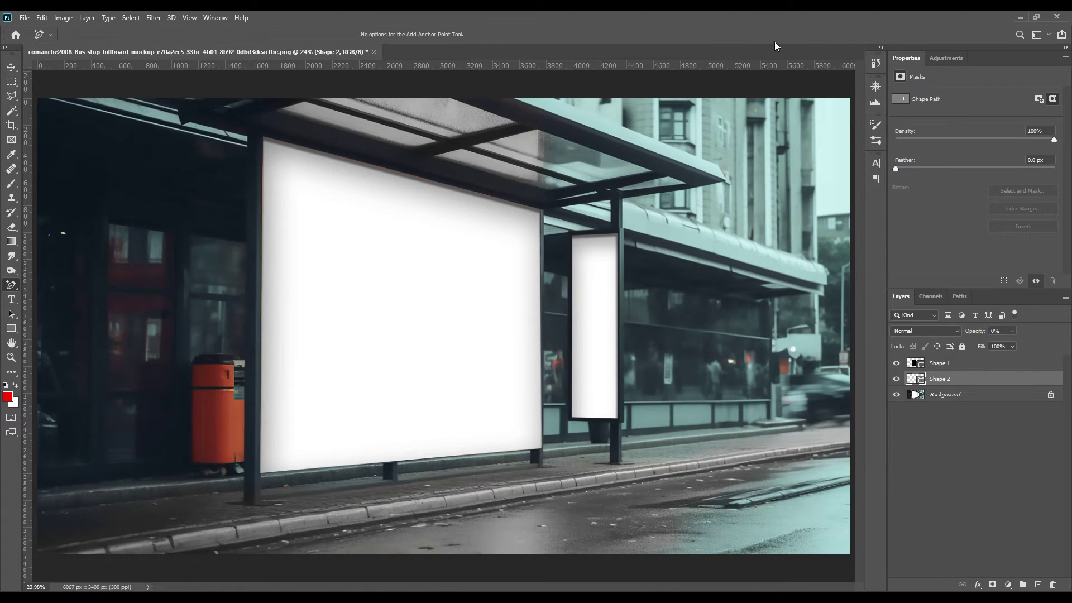
Draw a rectangle over the large billboard and move its layer below Shape 2.
right_click(11, 328)
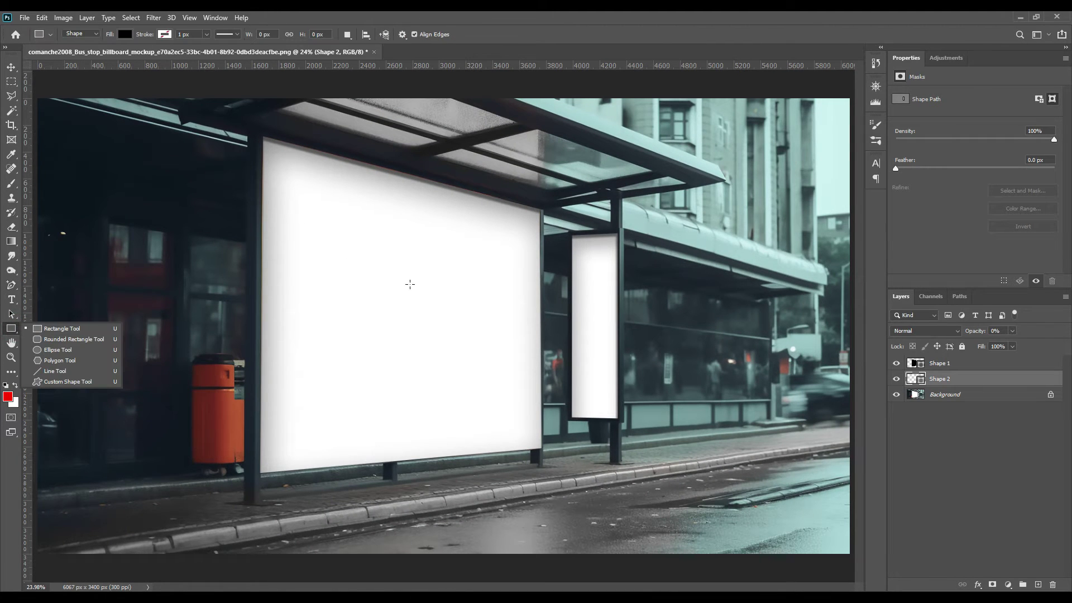
left_click_drag(259, 137, 664, 473)
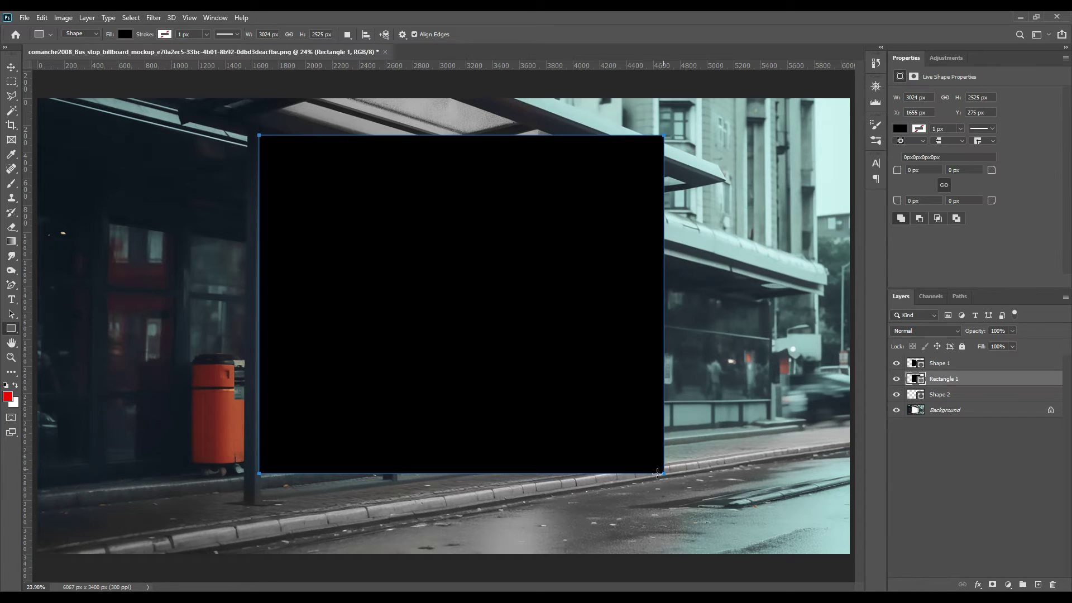
left_click_drag(942, 379, 926, 401)
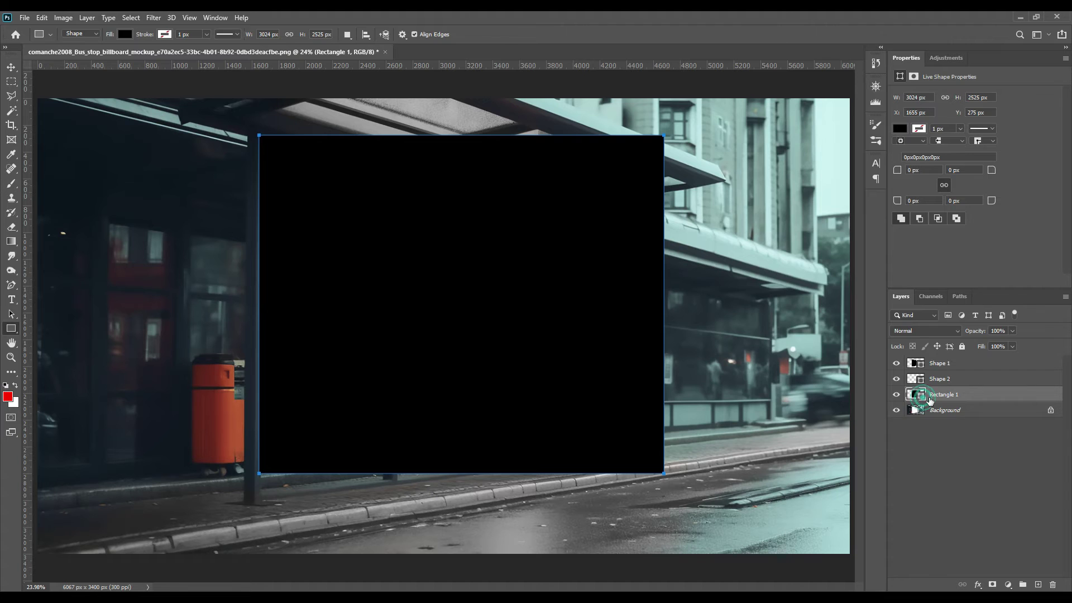
Fill the rectangle with ff0000 and convert it to a smart object.
double_click(916, 394)
type("ff0000")
left_click(999, 228)
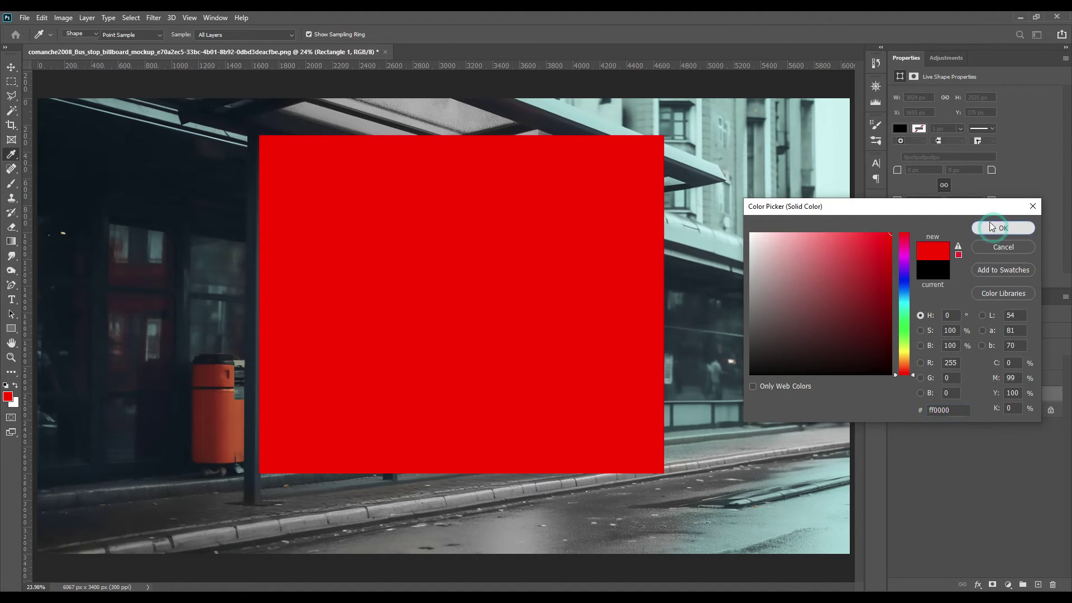
right_click(981, 395)
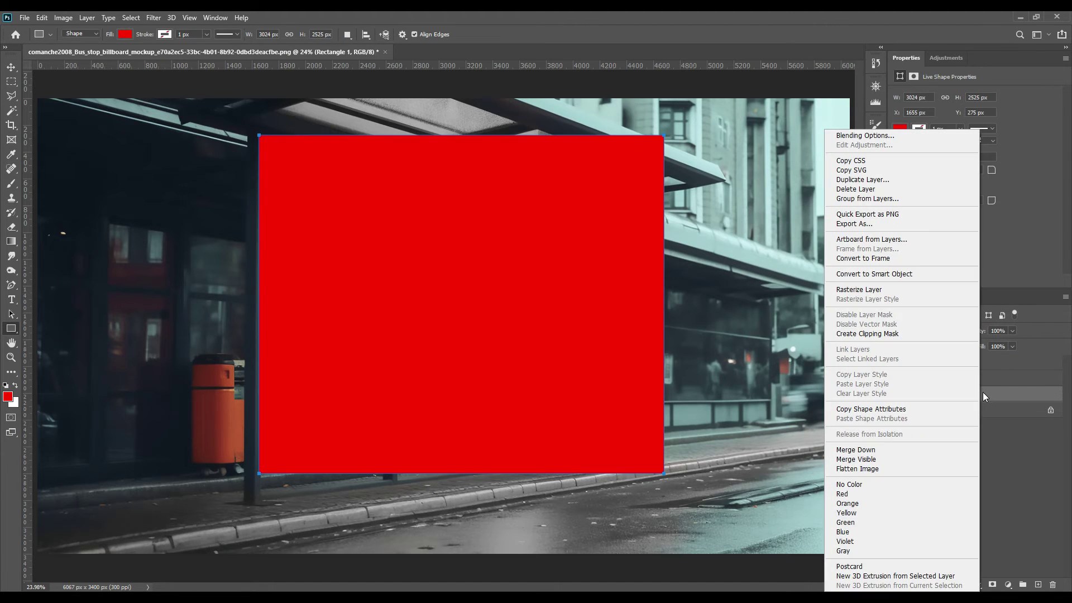
left_click(884, 274)
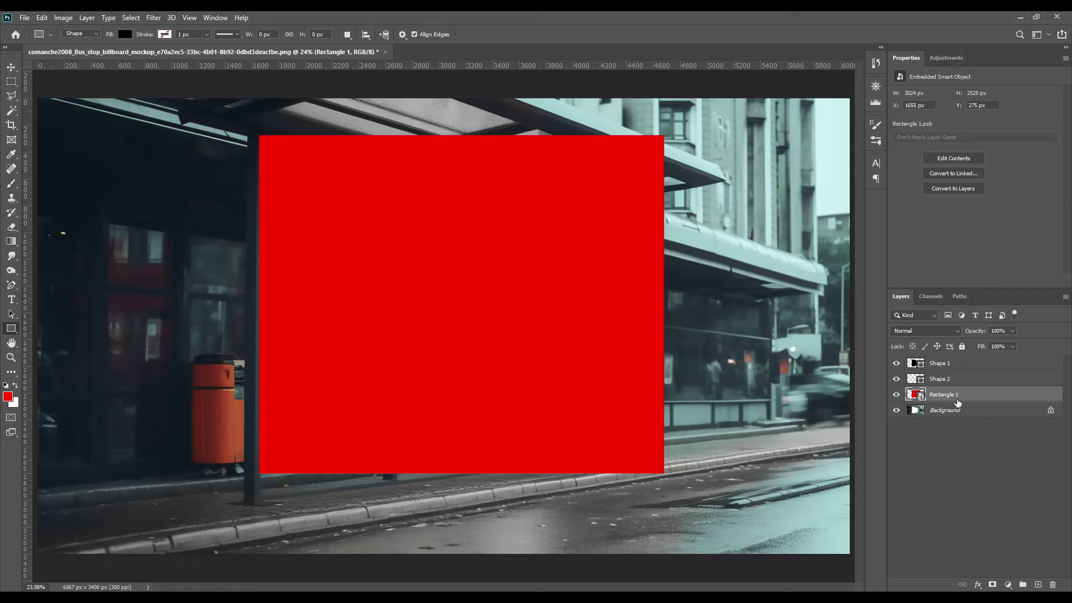
Lower the red rectangle to 32% opacity and start a Distort transform.
left_click_drag(976, 334, 969, 333)
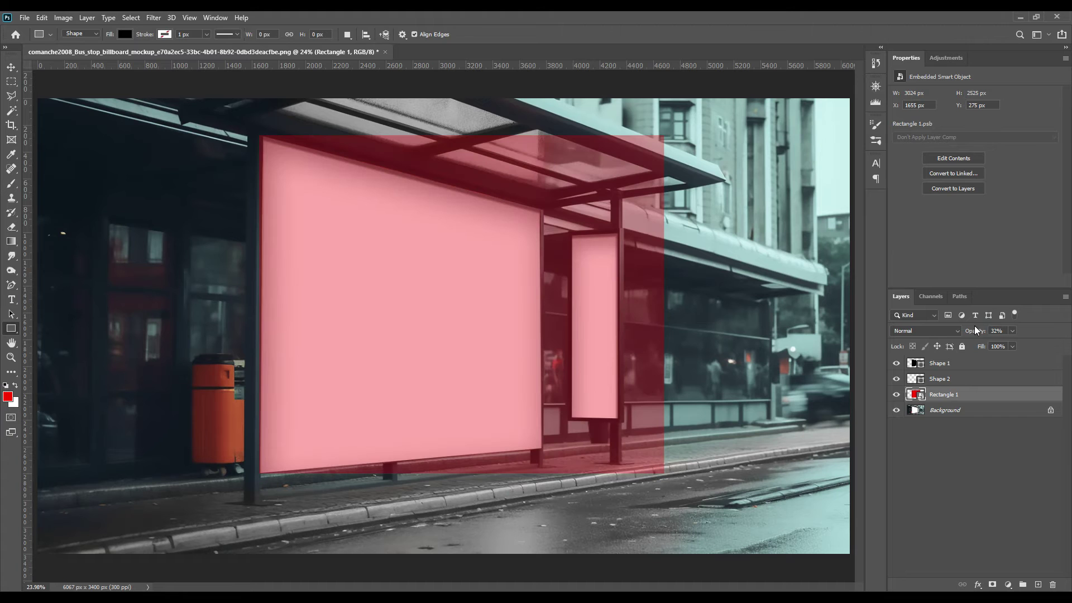
key("ctrl+t")
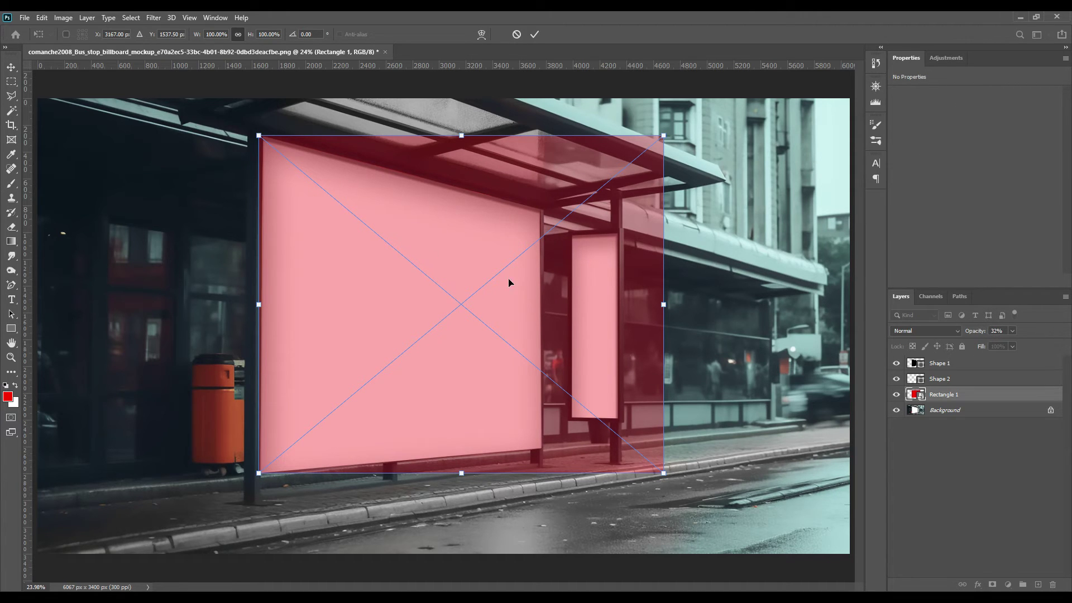
right_click(431, 222)
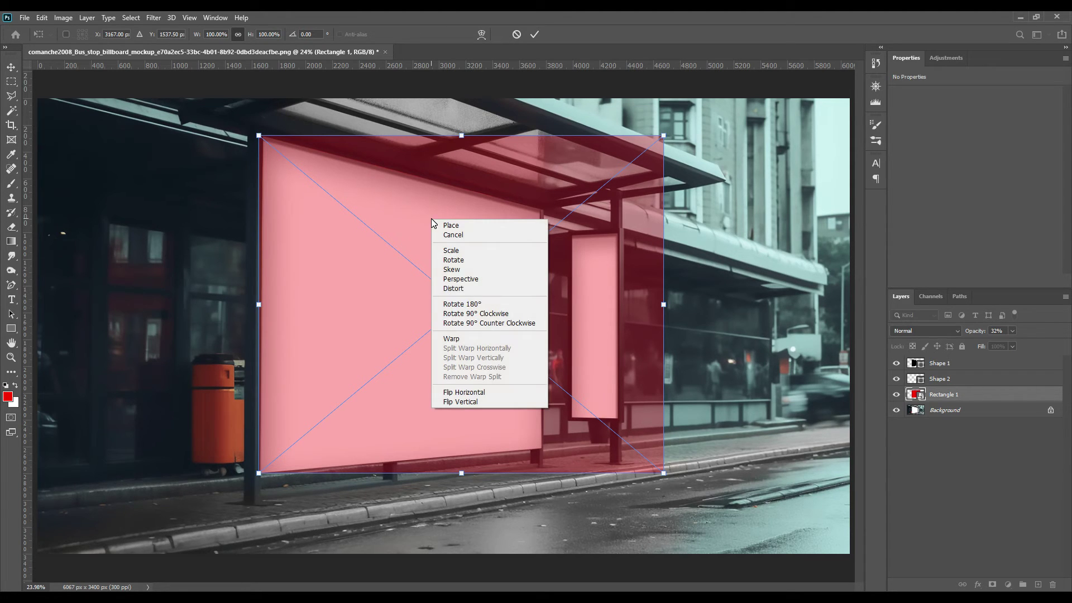
left_click(453, 288)
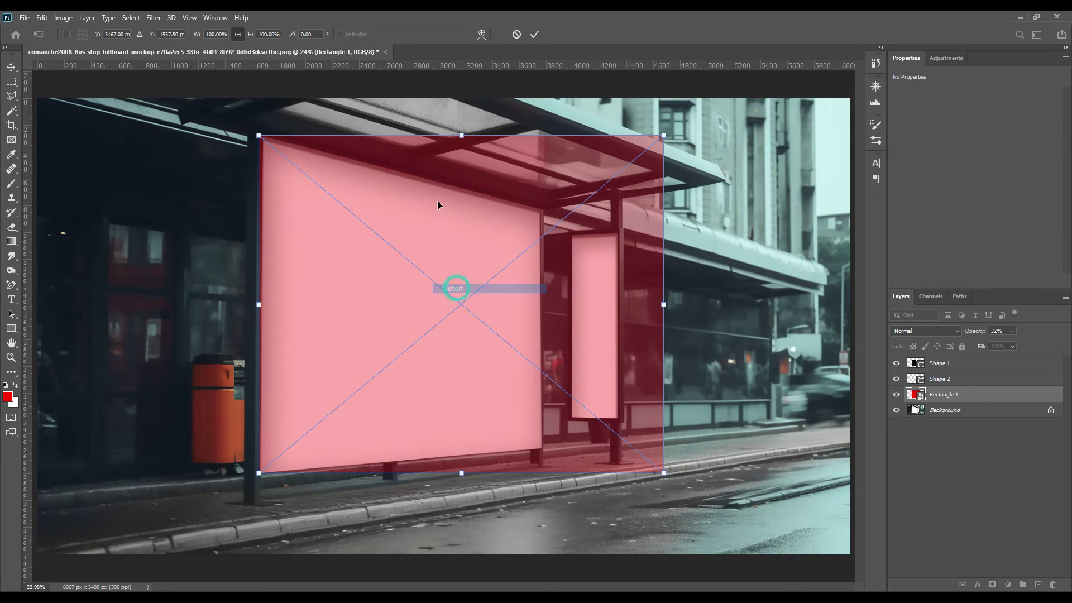
Drag the rectangle's four corners onto the large billboard's corners and commit.
left_click_drag(664, 139, 539, 209)
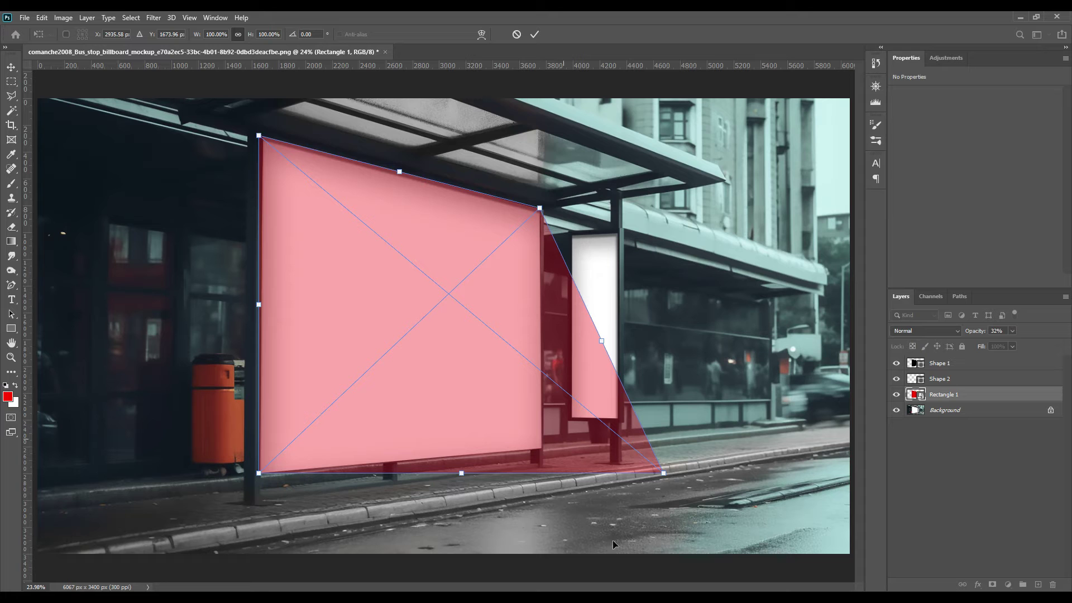
left_click_drag(663, 474, 543, 450)
left_click_drag(259, 136, 262, 136)
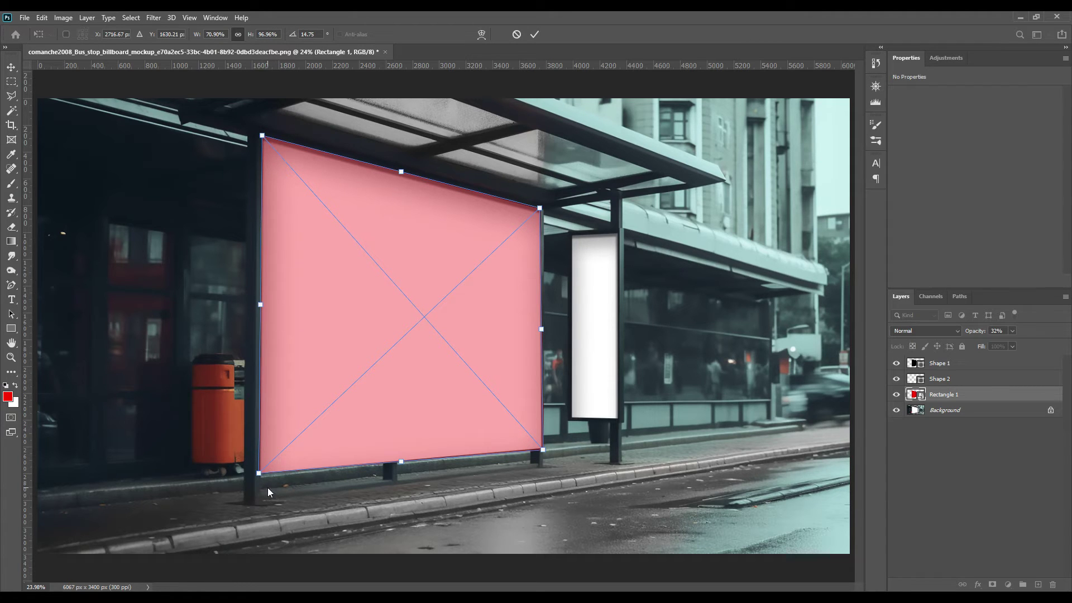
left_click_drag(259, 472, 258, 478)
left_click_drag(541, 210, 541, 208)
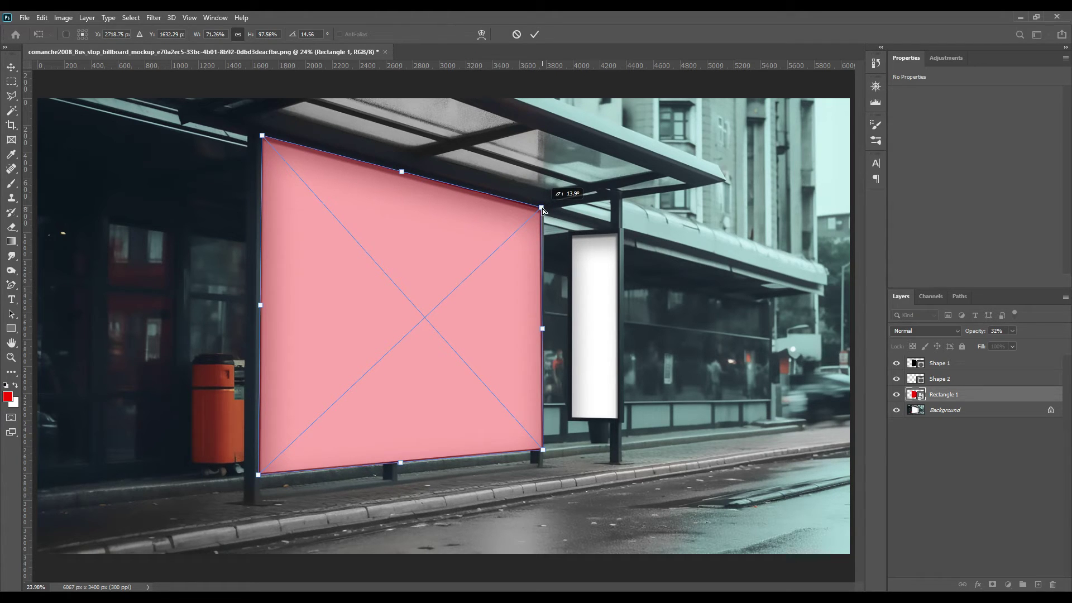
left_click(537, 35)
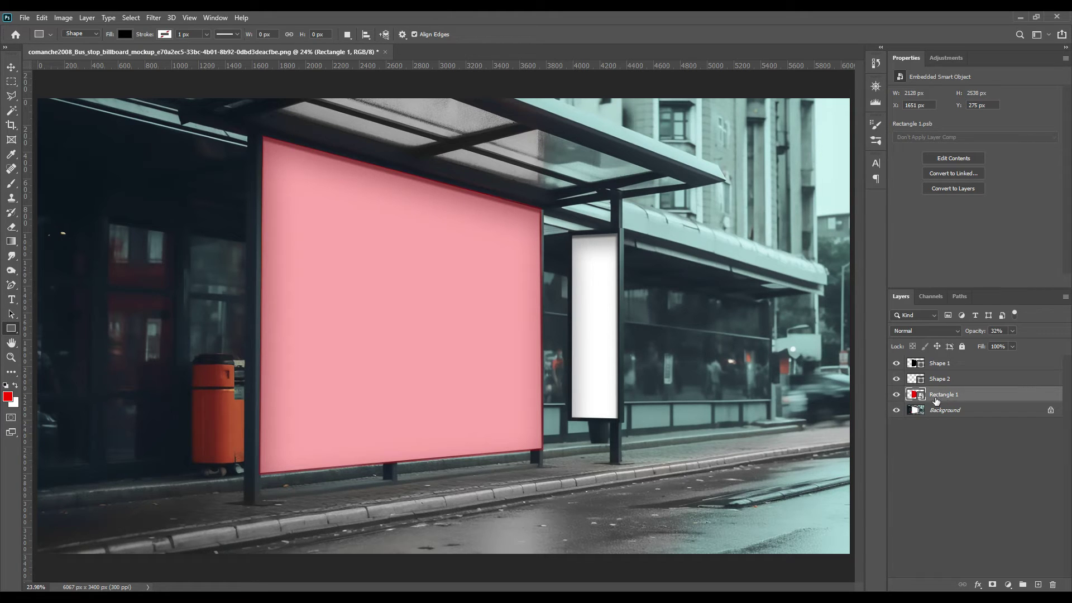
Load Shape 1's outline and add it as a layer mask on Rectangle 1.
left_click(936, 364)
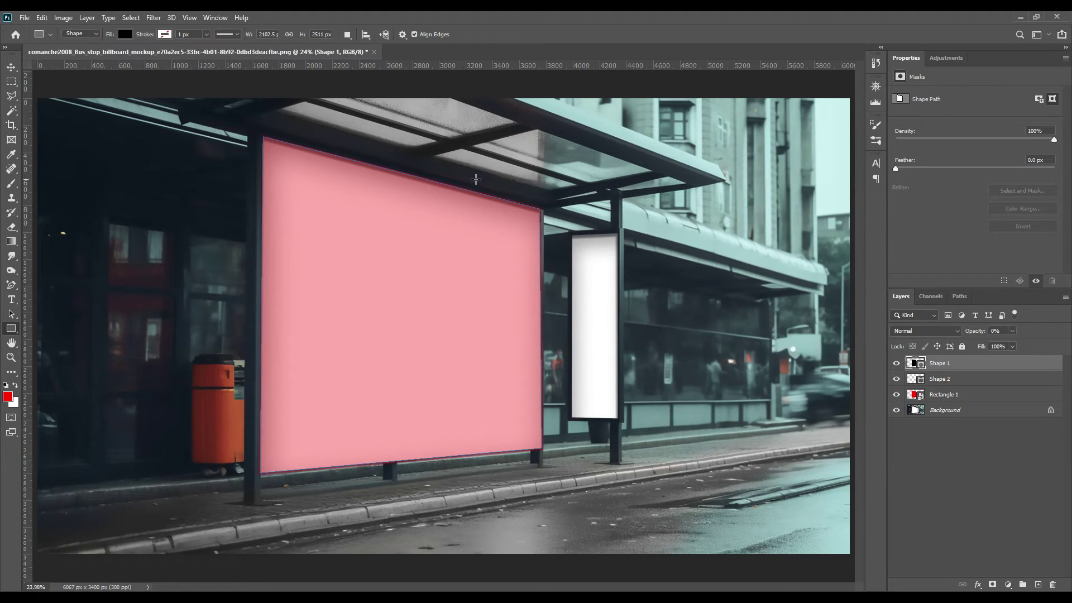
left_click(920, 367, "ctrl")
left_click(916, 395)
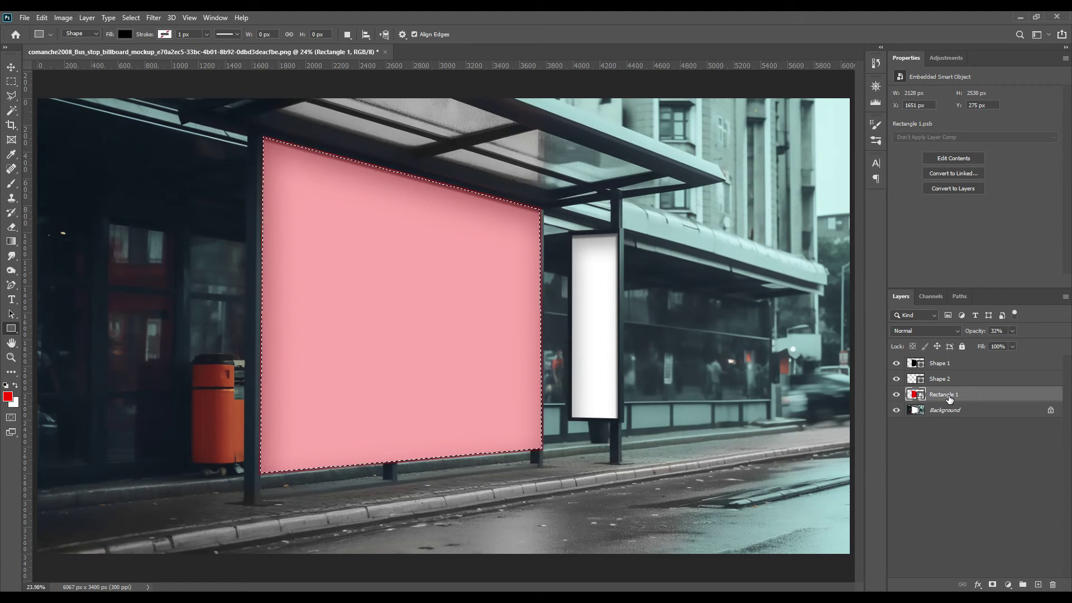
left_click(993, 584)
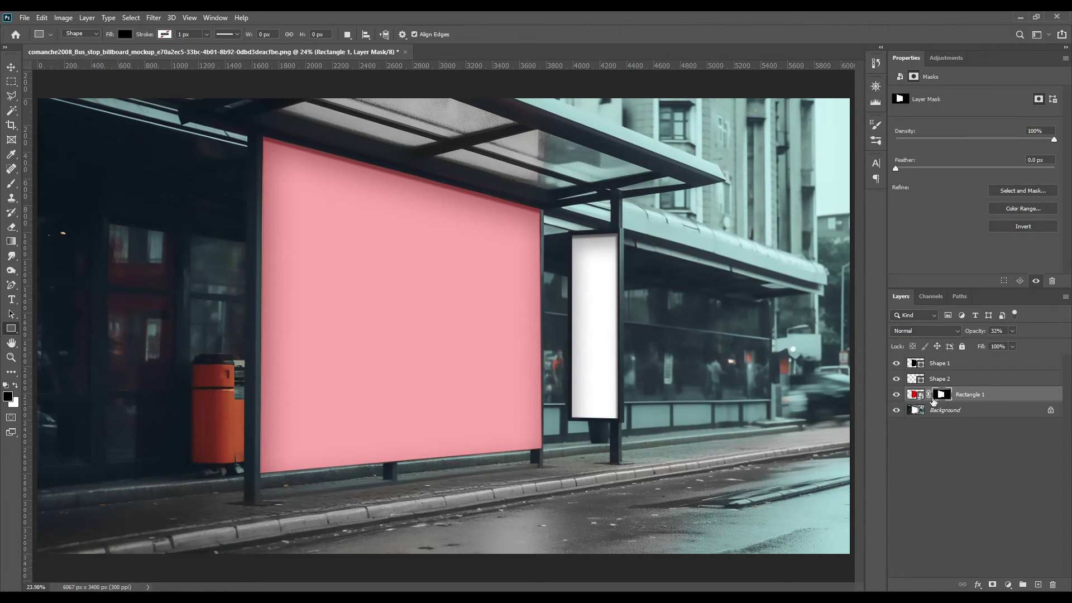
Delete the Shape 1 layer and confirm.
left_click(943, 363)
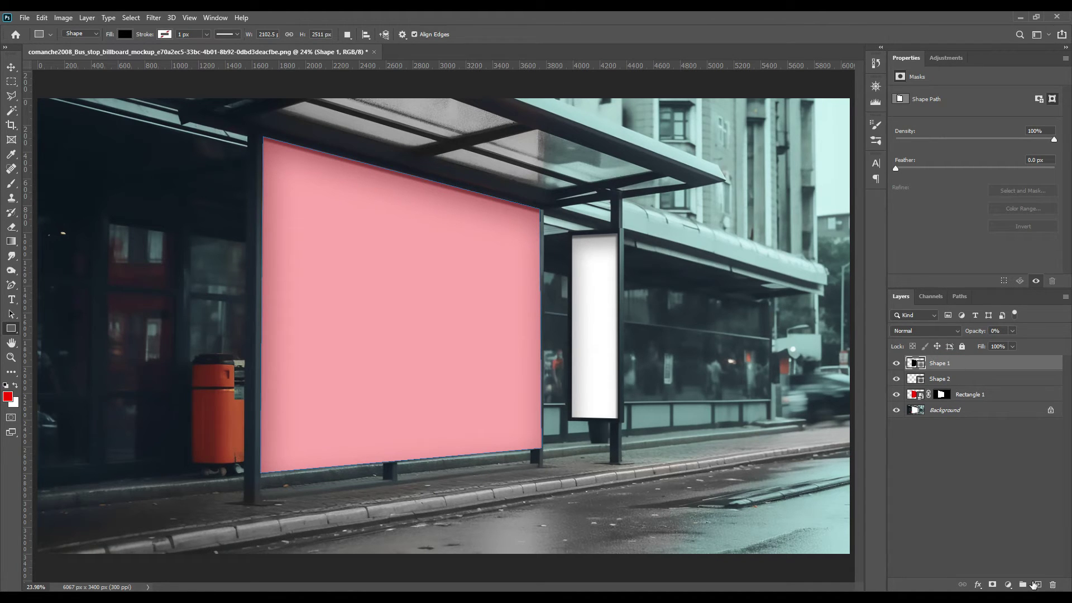
left_click(1052, 585)
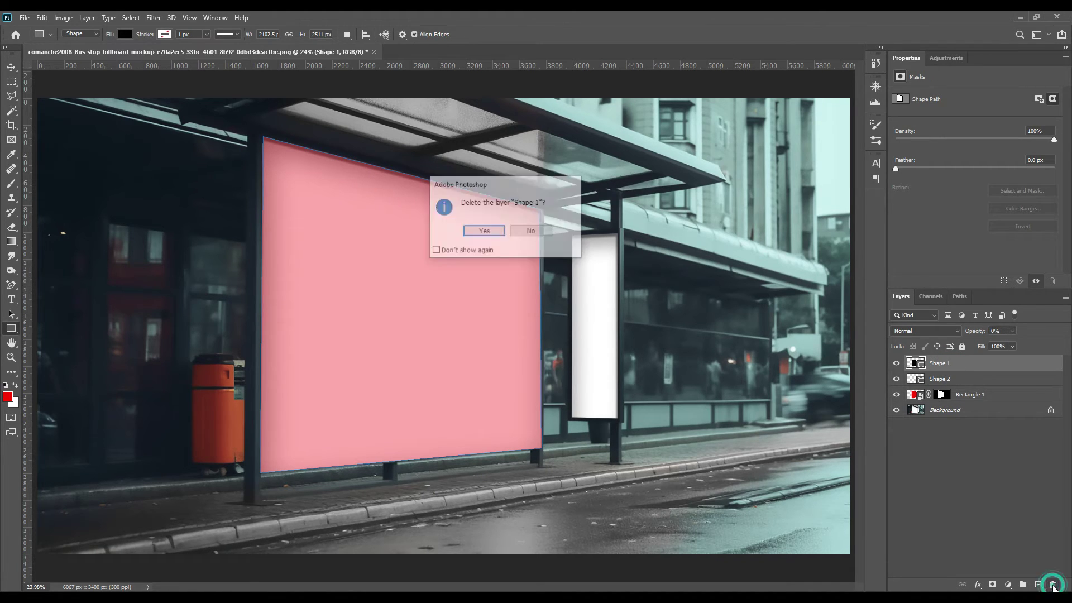
left_click(483, 231)
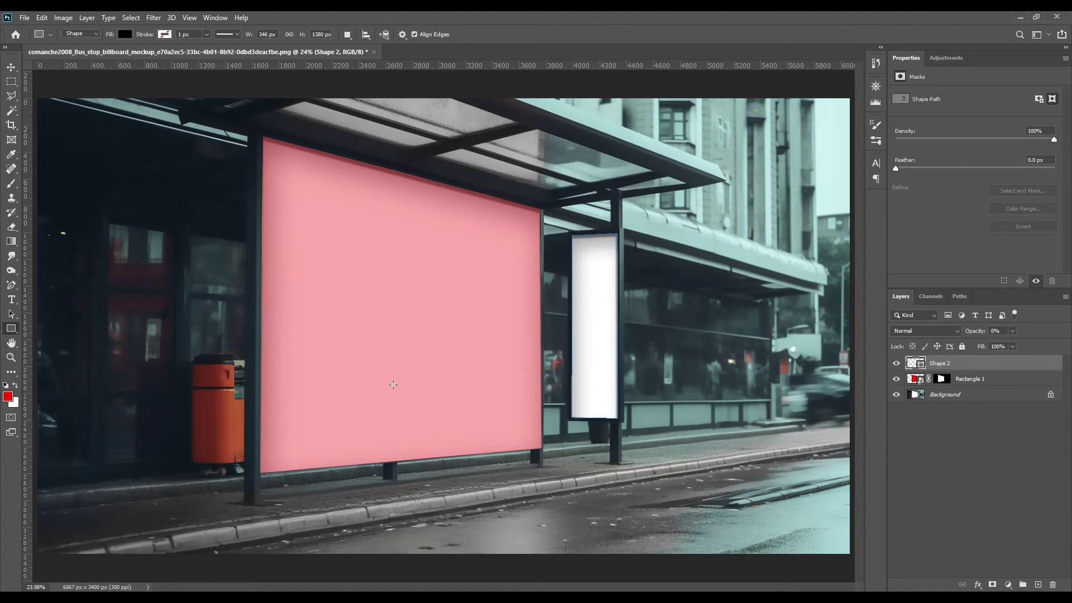
Draw a tall rectangle beside the small poster panel and fill it pure red.
left_click_drag(632, 236, 689, 437)
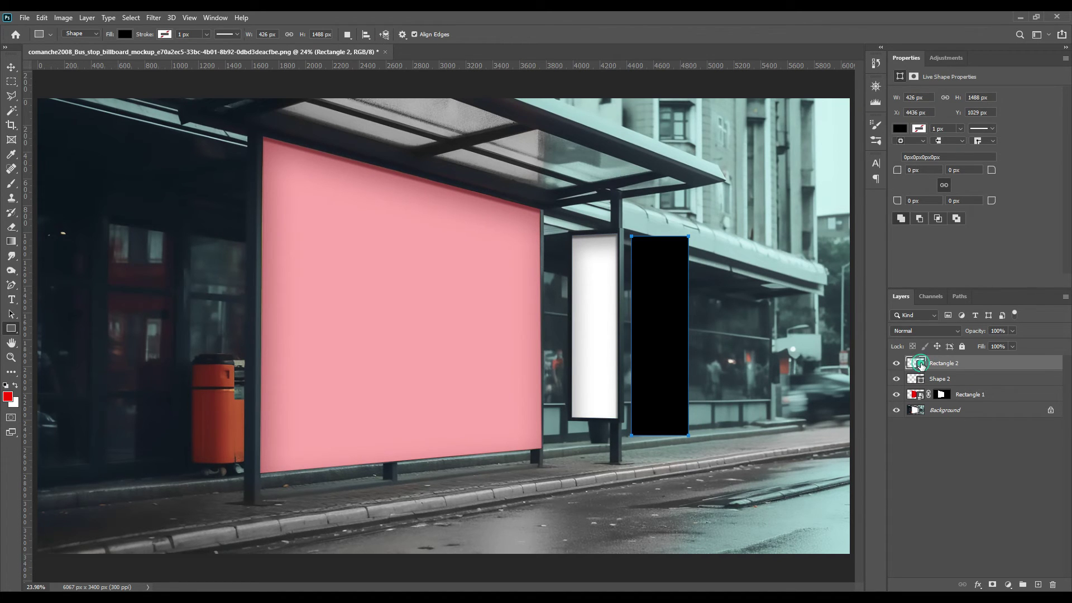
double_click(921, 365)
left_click(891, 233)
left_click(992, 228)
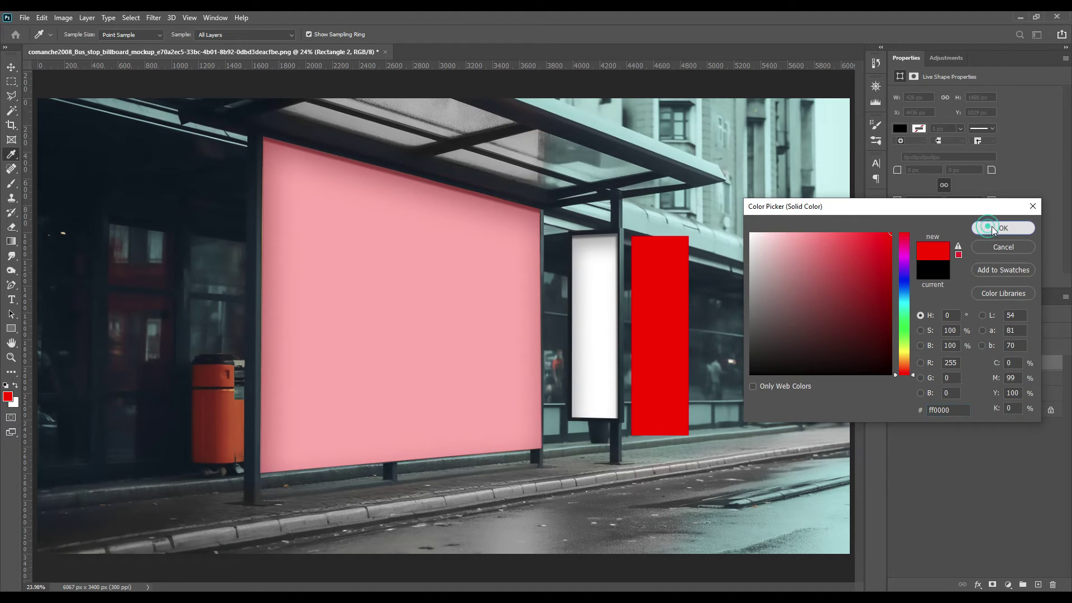
Convert the tall rectangle to a smart object and begin a free transform.
right_click(959, 364)
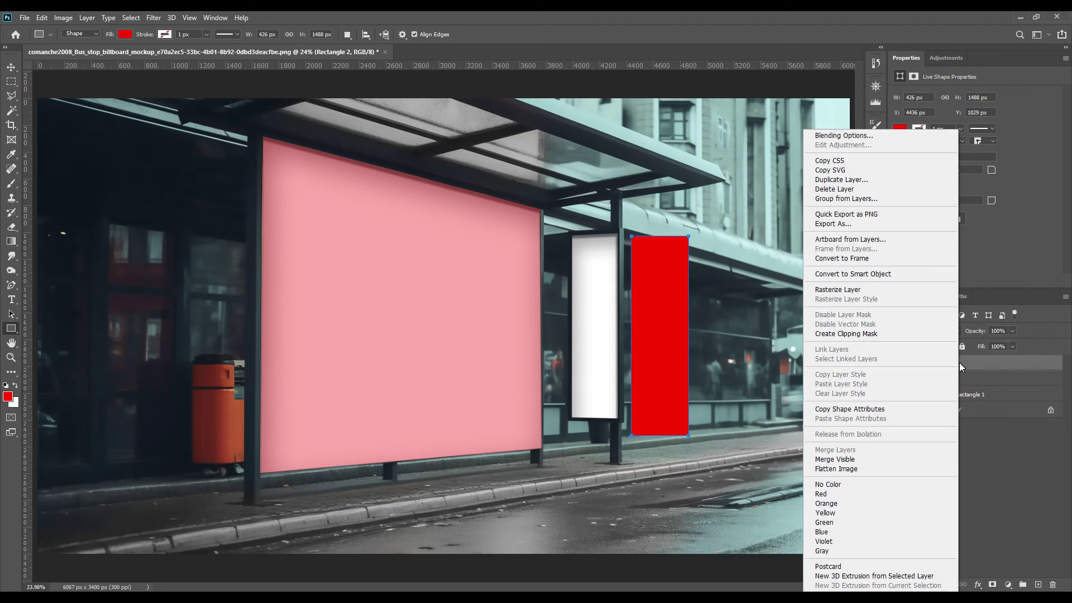
left_click(870, 274)
left_click(12, 67)
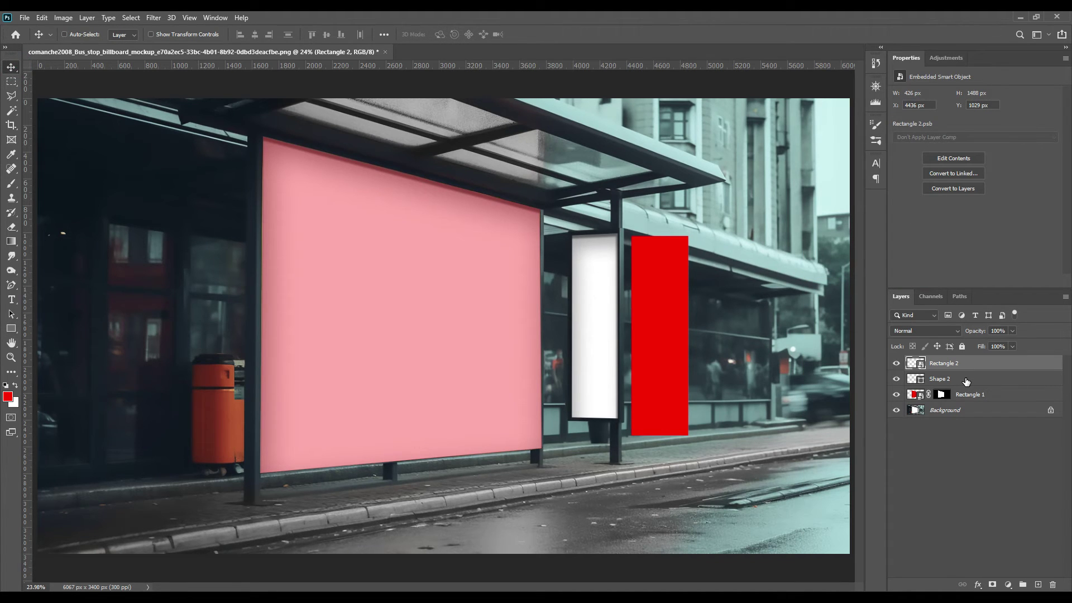
key("ctrl+t")
Set the tall rectangle to 59% opacity, move it onto the panel, and choose Distort.
left_click_drag(980, 333, 974, 332)
left_click_drag(671, 322, 608, 294)
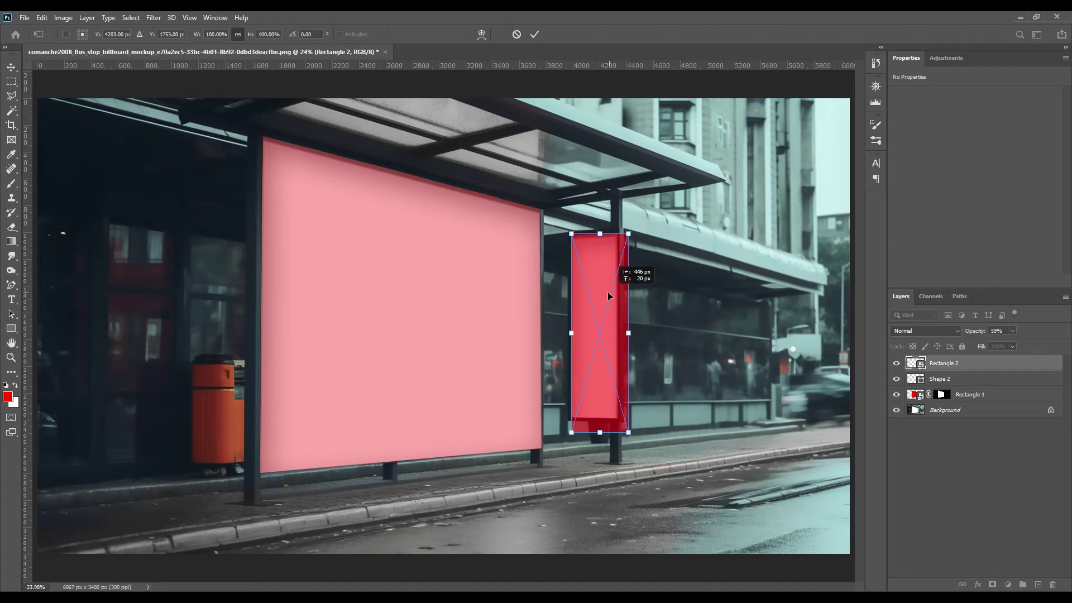
right_click(593, 382)
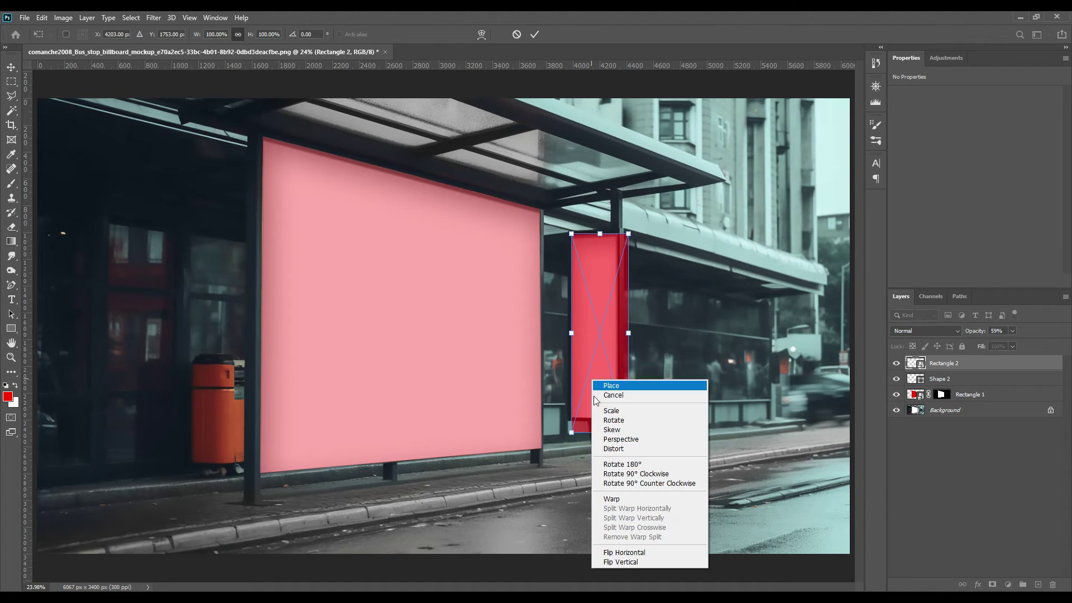
left_click(622, 450)
Fit the rectangle's corners to the panel, commit, and load Shape 2's outline as a selection.
left_click_drag(572, 433, 620, 419)
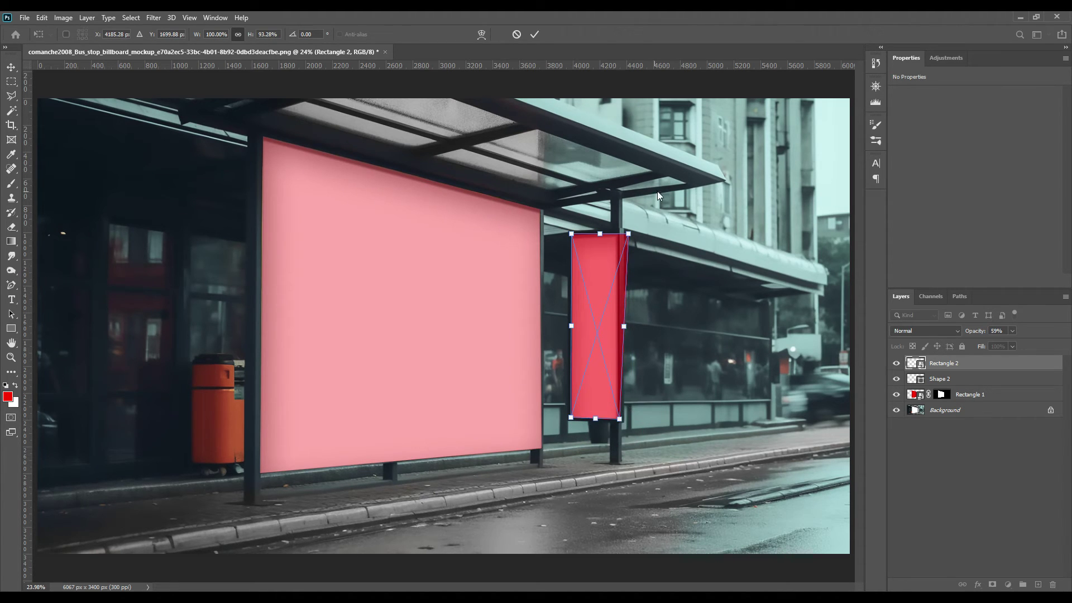
left_click_drag(628, 234, 572, 236)
left_click_drag(569, 417, 568, 417)
left_click(533, 33)
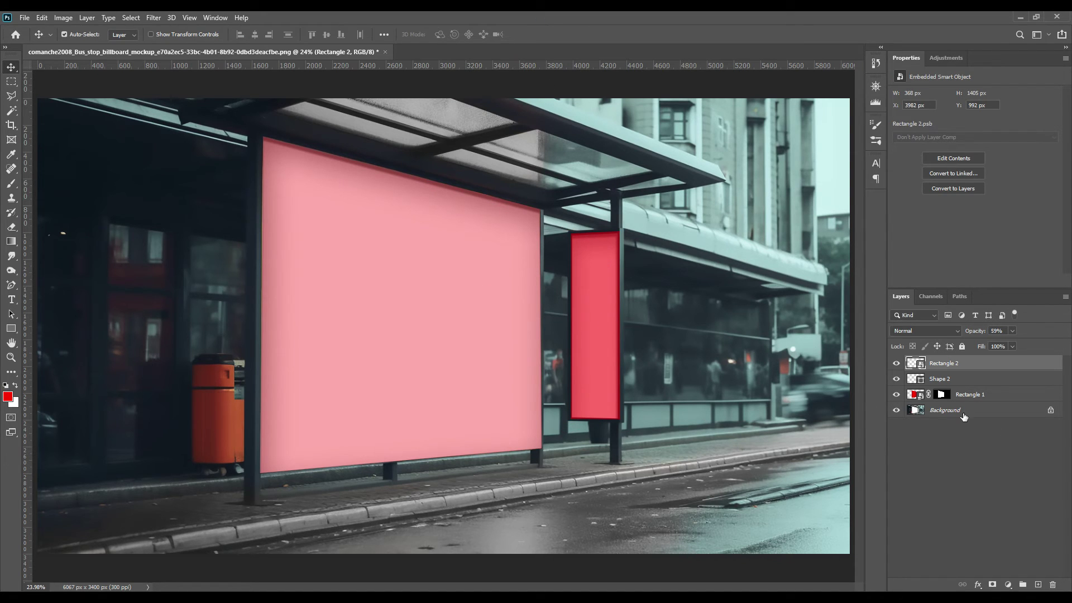
left_click_drag(921, 384, 921, 385)
left_click(921, 384, "ctrl")
Mask Rectangle 2 to Shape 2's outline and delete the Shape 2 layer.
left_click(941, 381)
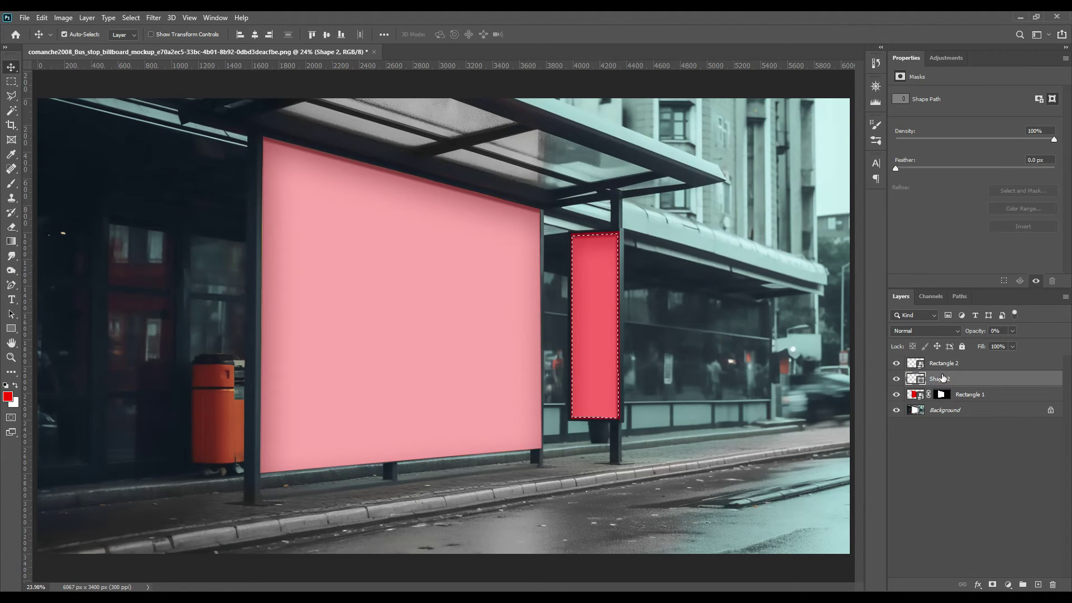
left_click(930, 364)
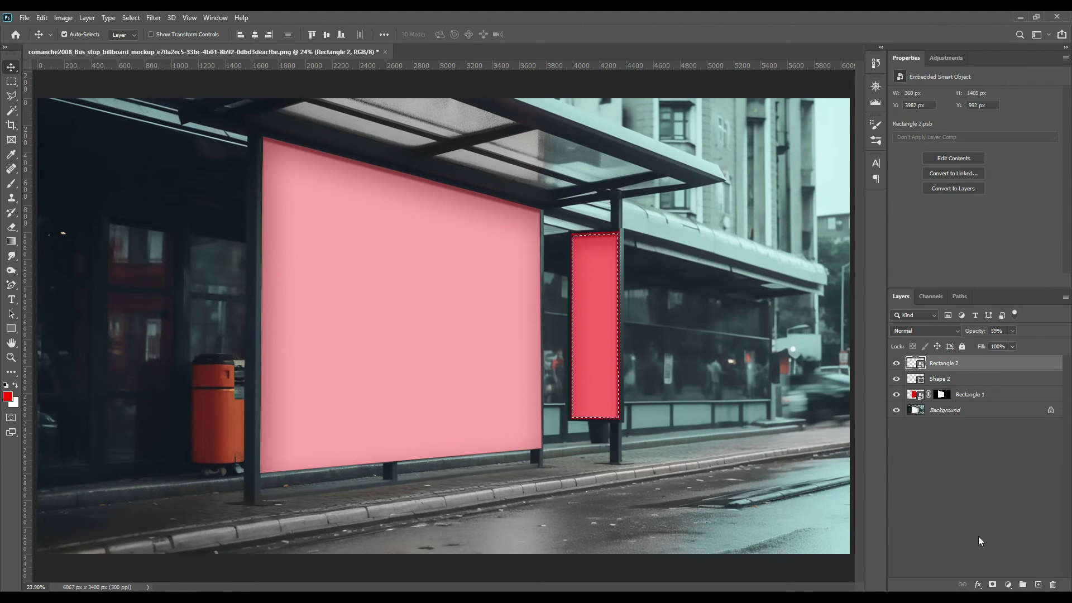
left_click(994, 585)
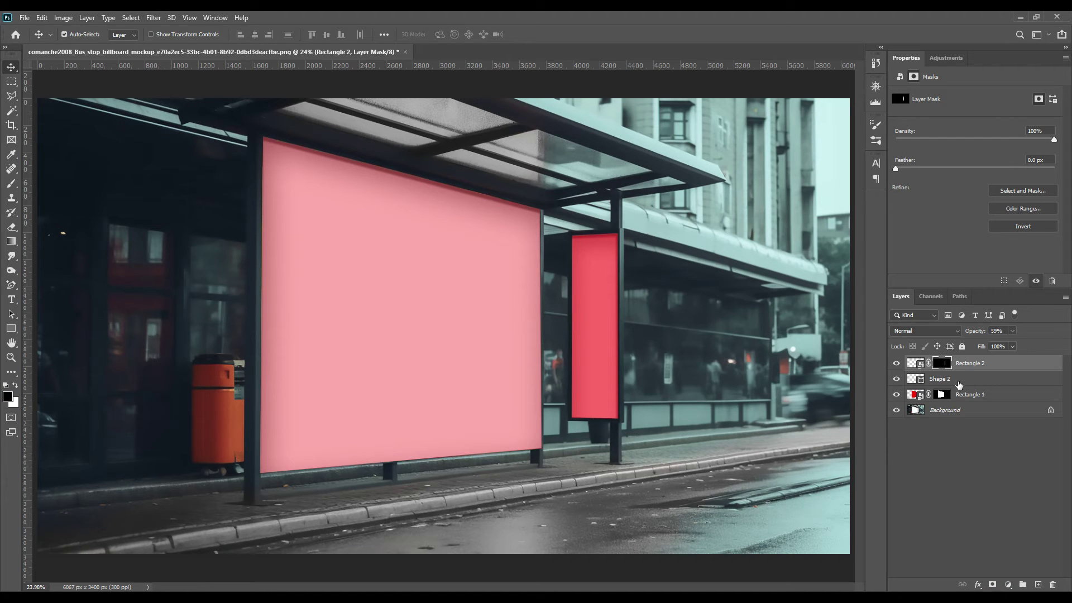
left_click(959, 384)
left_click(955, 385)
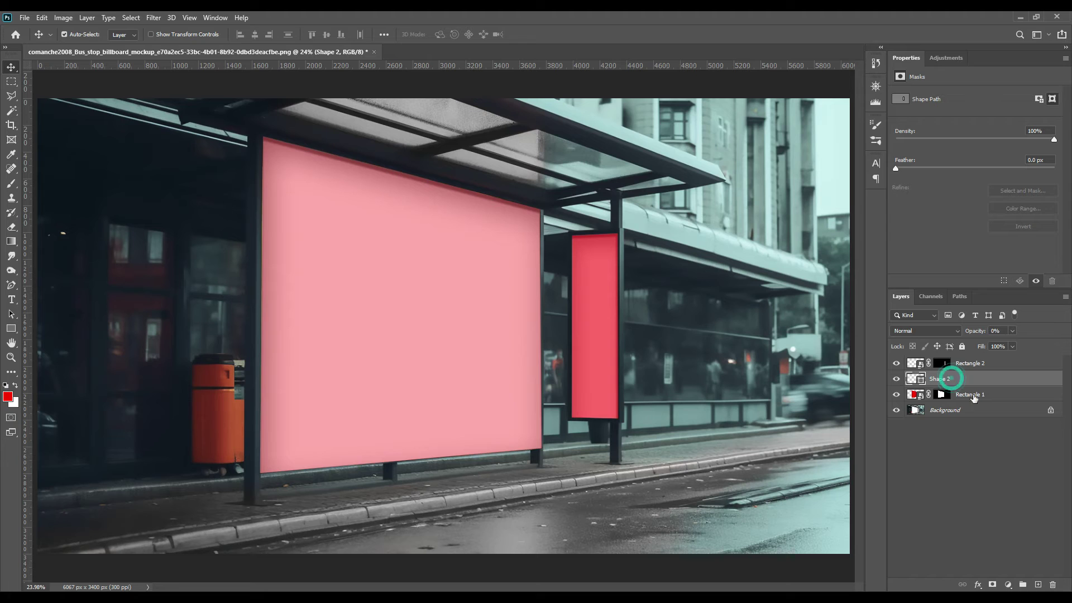
left_click(1052, 584)
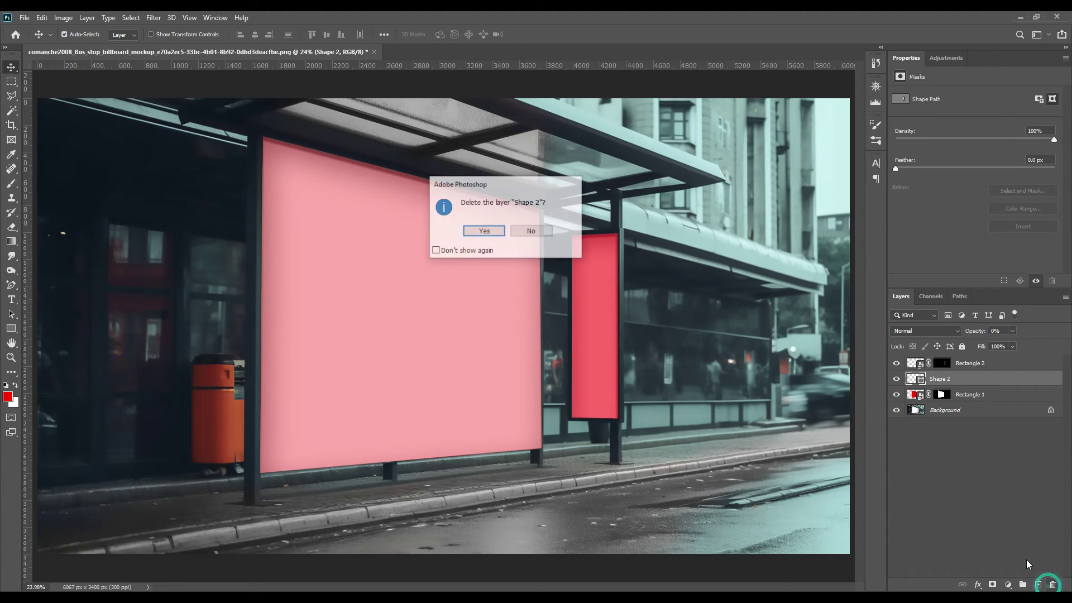
left_click(498, 233)
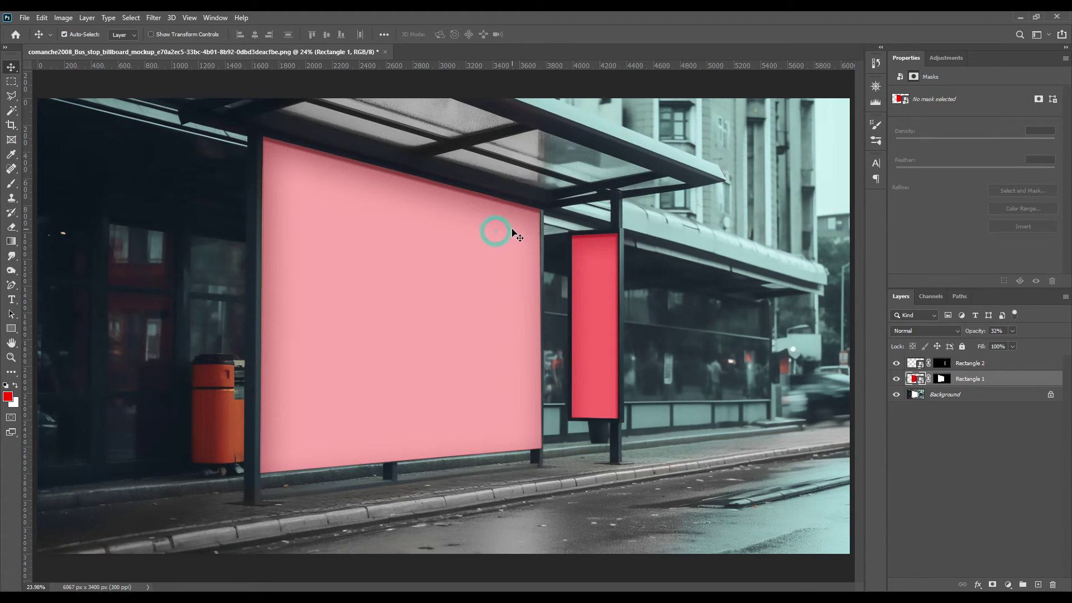
Tag both rectangle layers with the Red colour label.
left_click(972, 363, "shift")
right_click(964, 364)
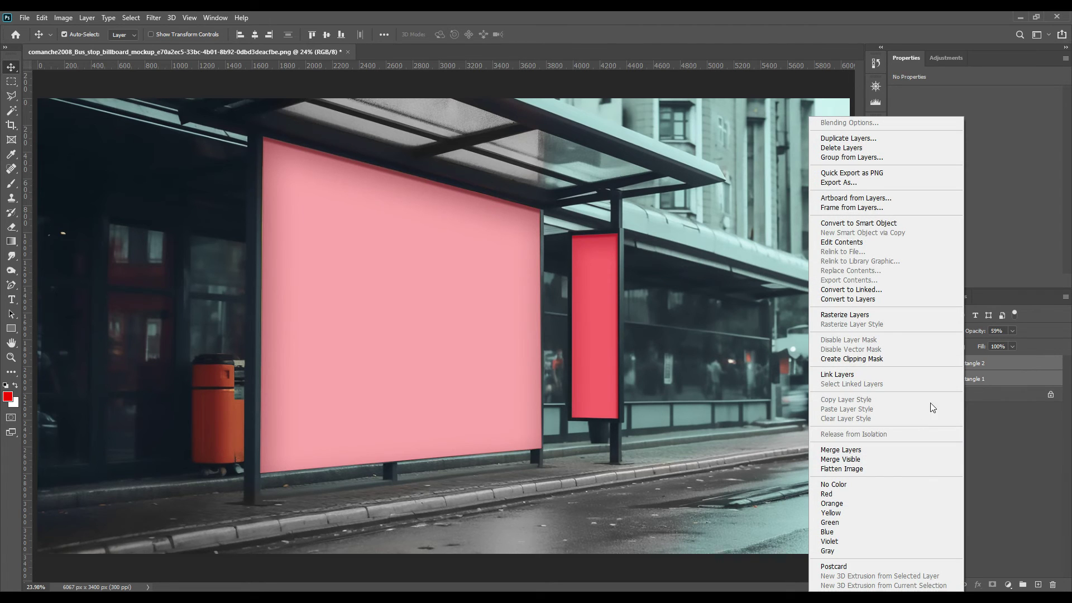
left_click(833, 495)
left_click(977, 428)
Set both rectangle layers to 100% opacity, then select Rectangle 1.
left_click(967, 363)
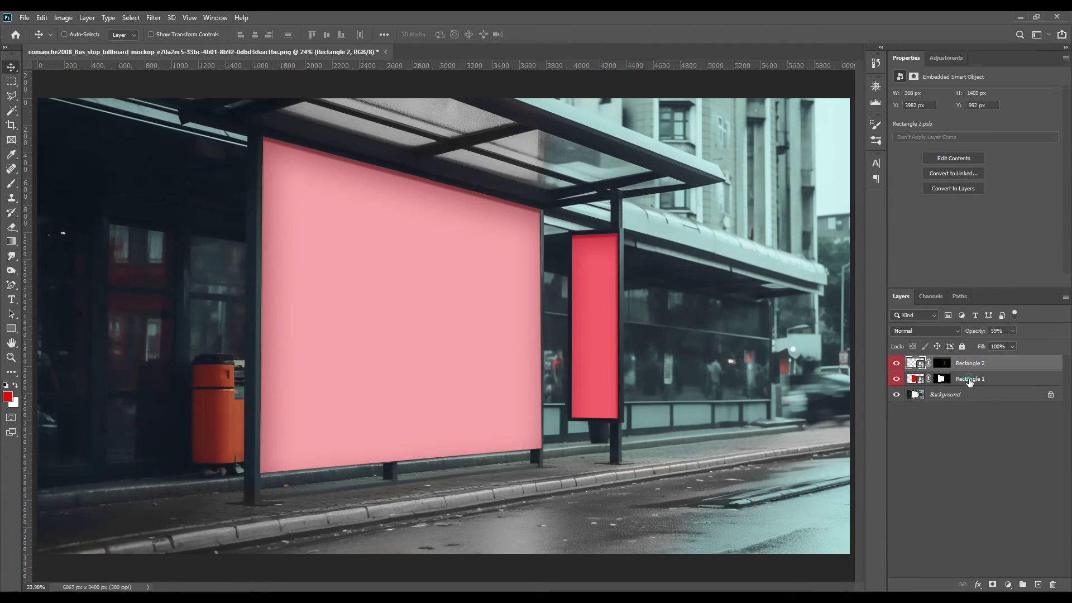
left_click(969, 380, "ctrl")
left_click_drag(969, 332, 0, 335)
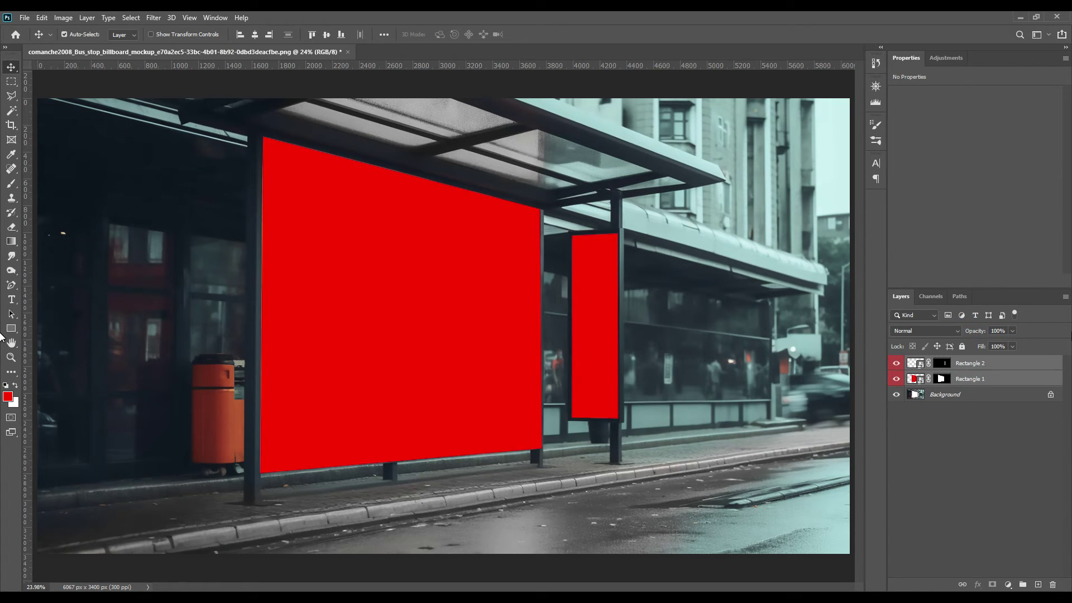
left_click(944, 443)
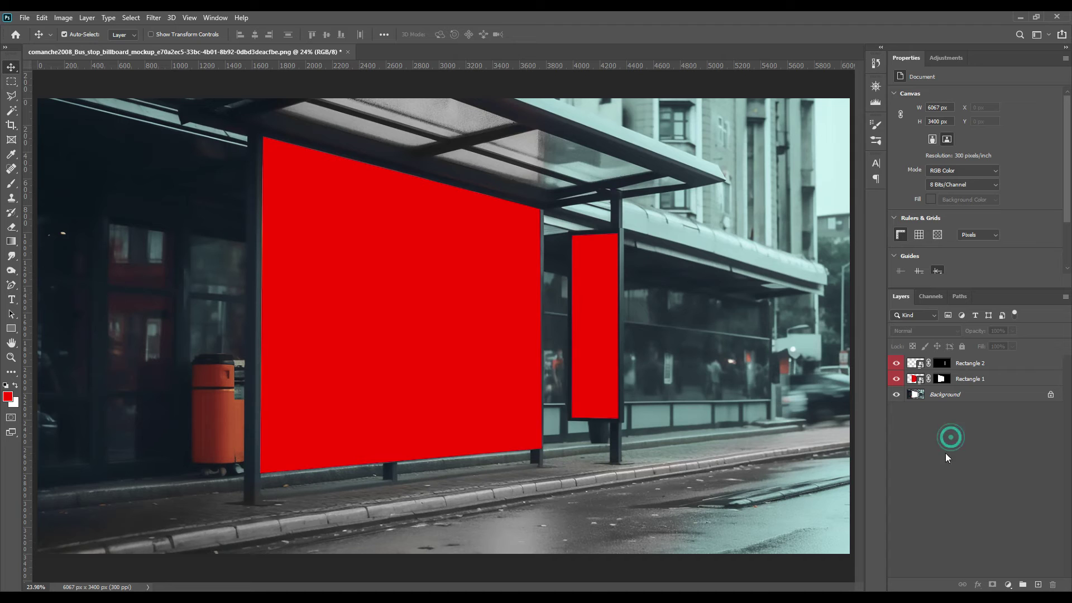
left_click(951, 384)
Inside Rectangle 1's contents, place the skincare ad and stretch it to fill the poster.
double_click(915, 378)
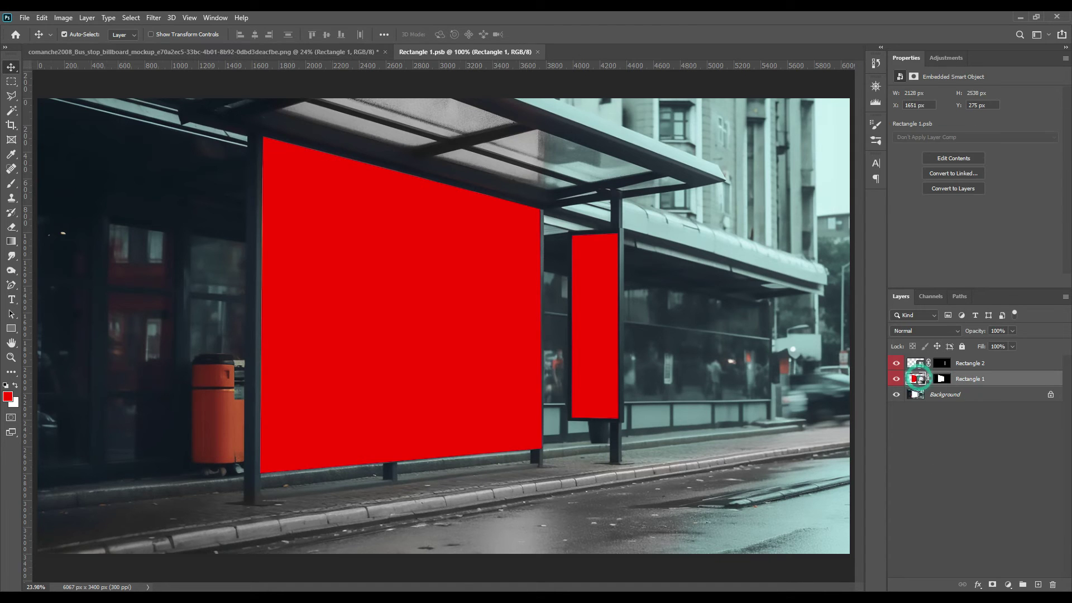
left_click_drag(420, 238, 432, 224)
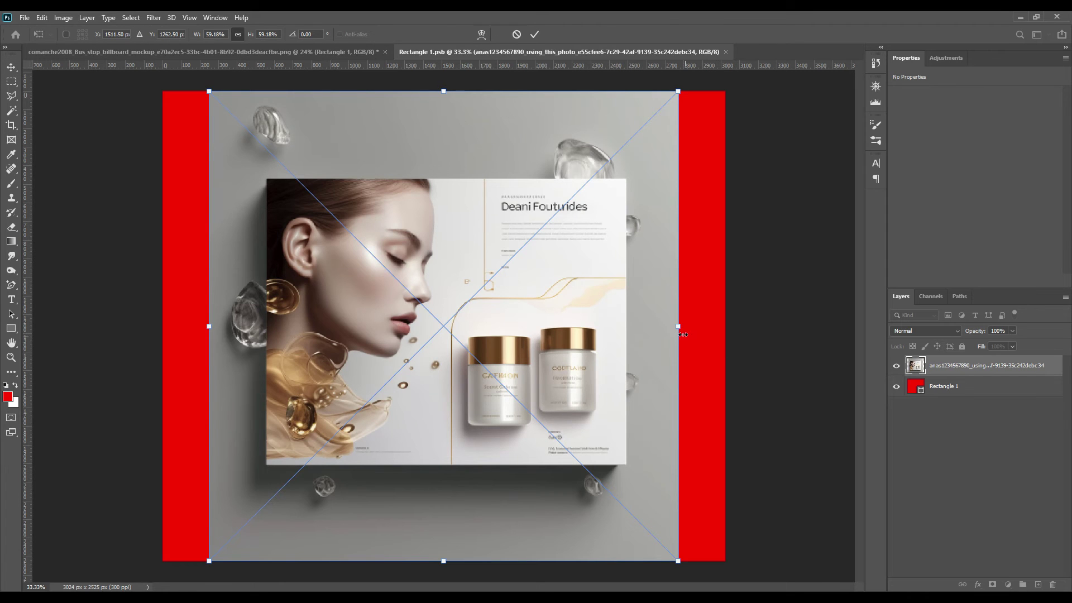
left_click_drag(677, 329, 788, 325)
left_click_drag(211, 327, 33, 327)
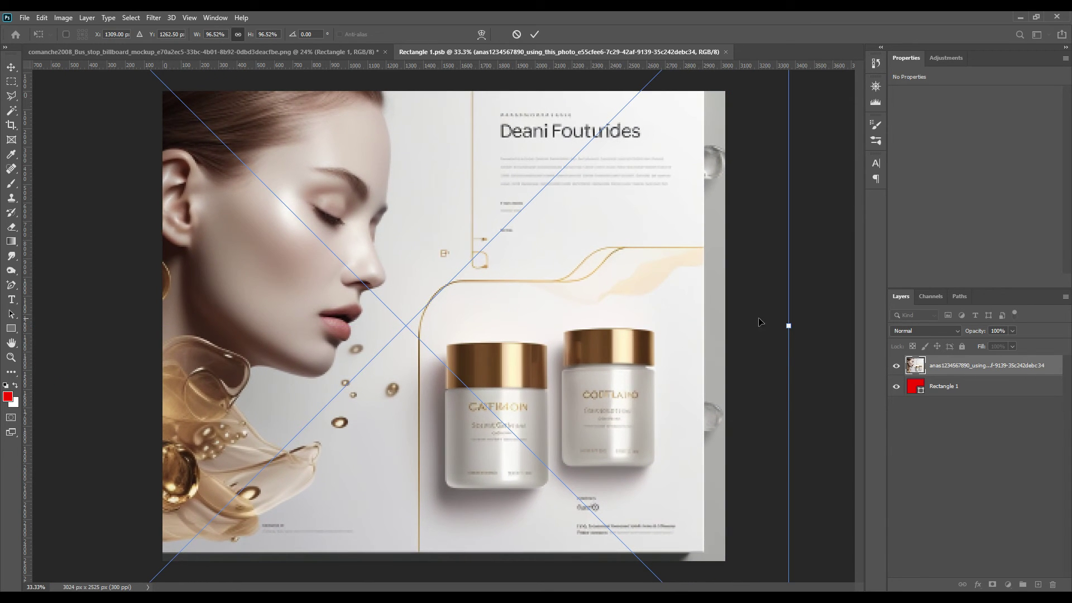
left_click_drag(788, 326, 816, 326)
left_click_drag(649, 316, 650, 317)
left_click(535, 34)
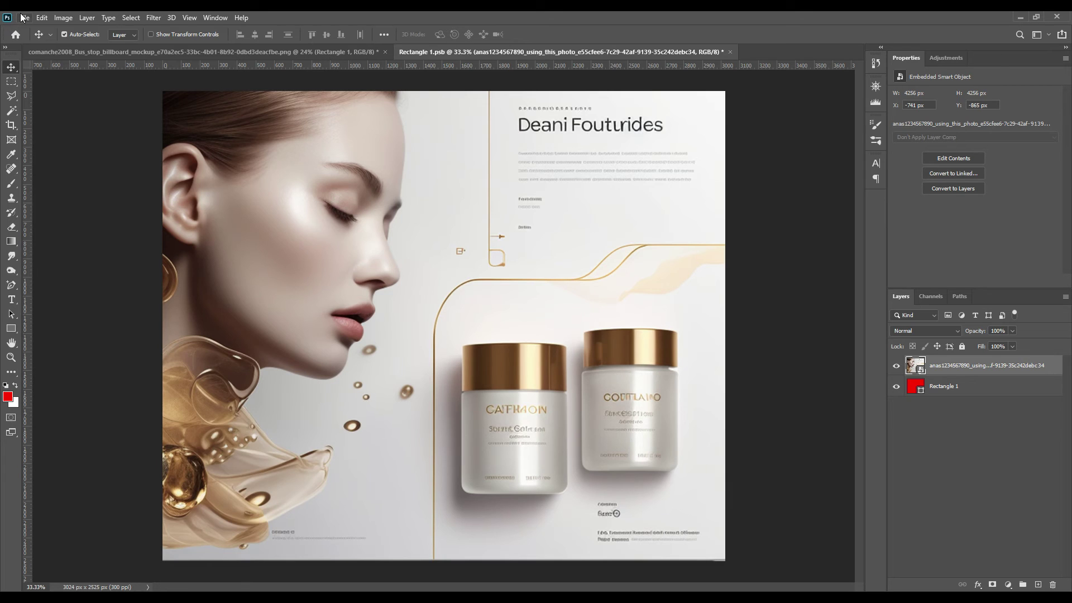
Save Rectangle 1.psb, return to the mockup, and select Rectangle 2.
left_click(24, 18)
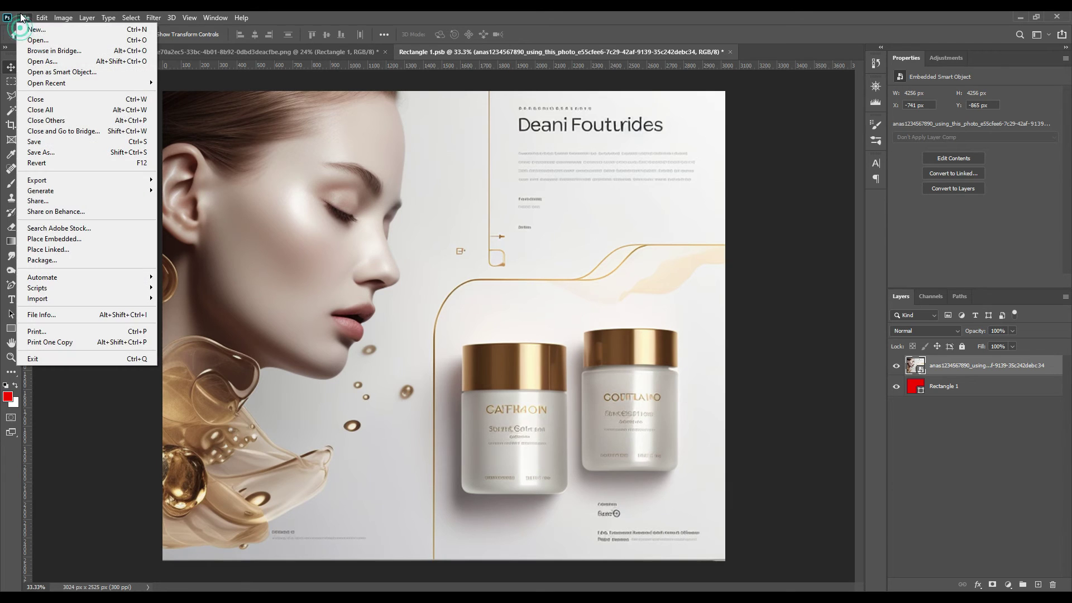
left_click(55, 143)
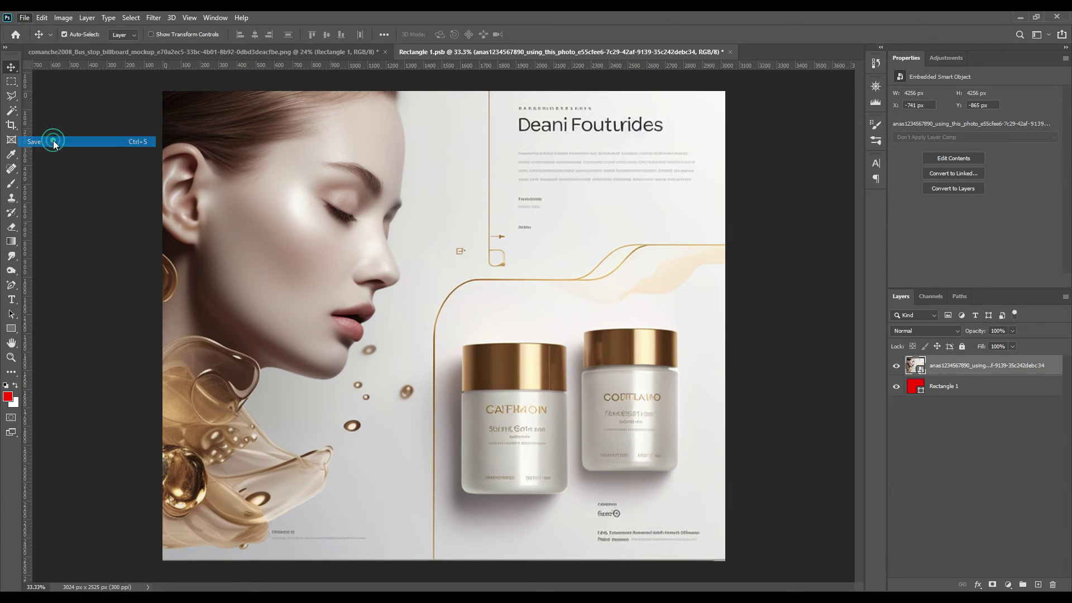
left_click(210, 52)
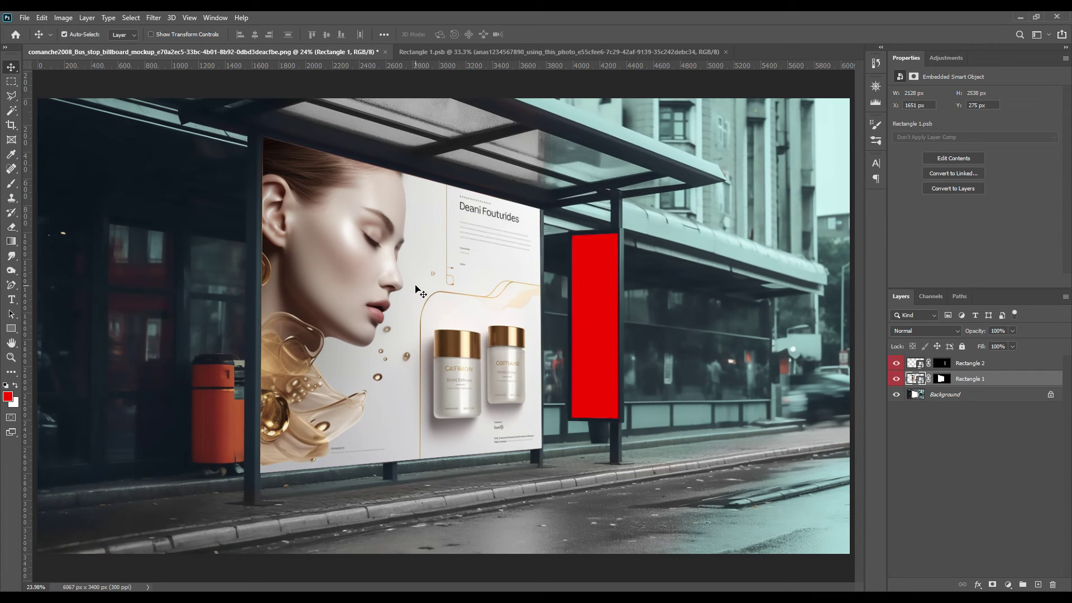
left_click(957, 433)
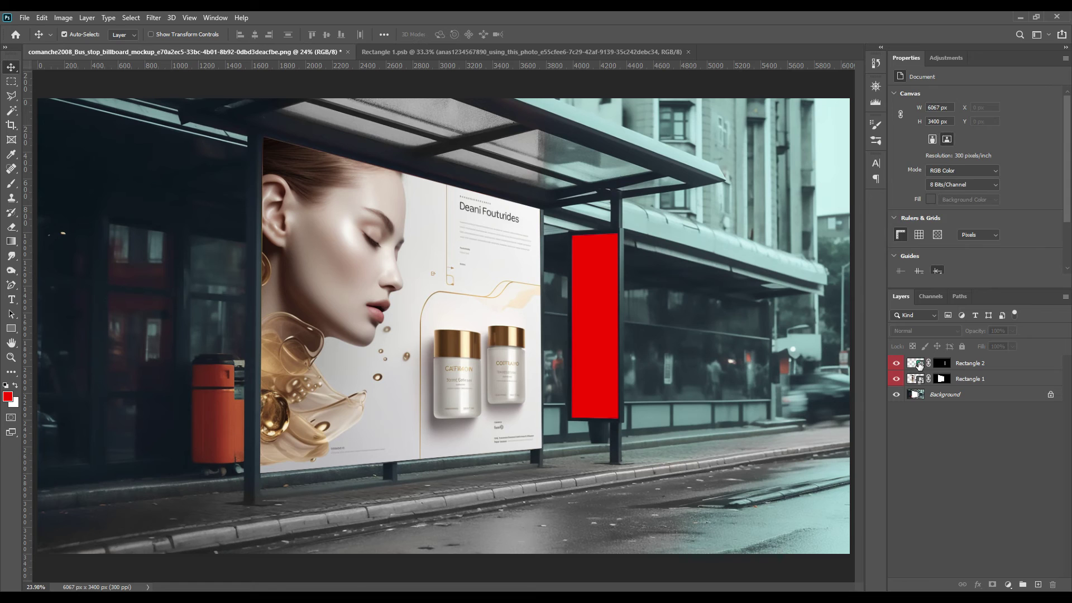
left_click(925, 366)
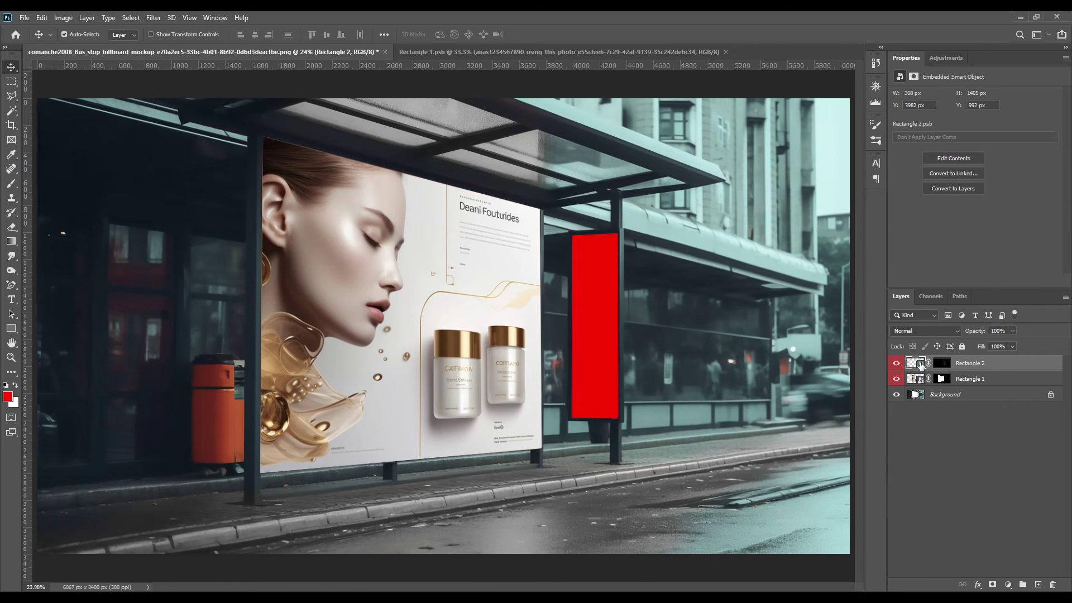
Inside Rectangle 2's contents, place the portrait and scale it to fill the panel height.
double_click(920, 365)
left_click_drag(238, 590, 417, 374)
left_click_drag(443, 237, 434, 117)
left_click_drag(443, 413, 444, 533)
mouse_move(439, 460)
left_mouse_down()
mouse_move(486, 459)
mouse_move(424, 460)
left_mouse_up()
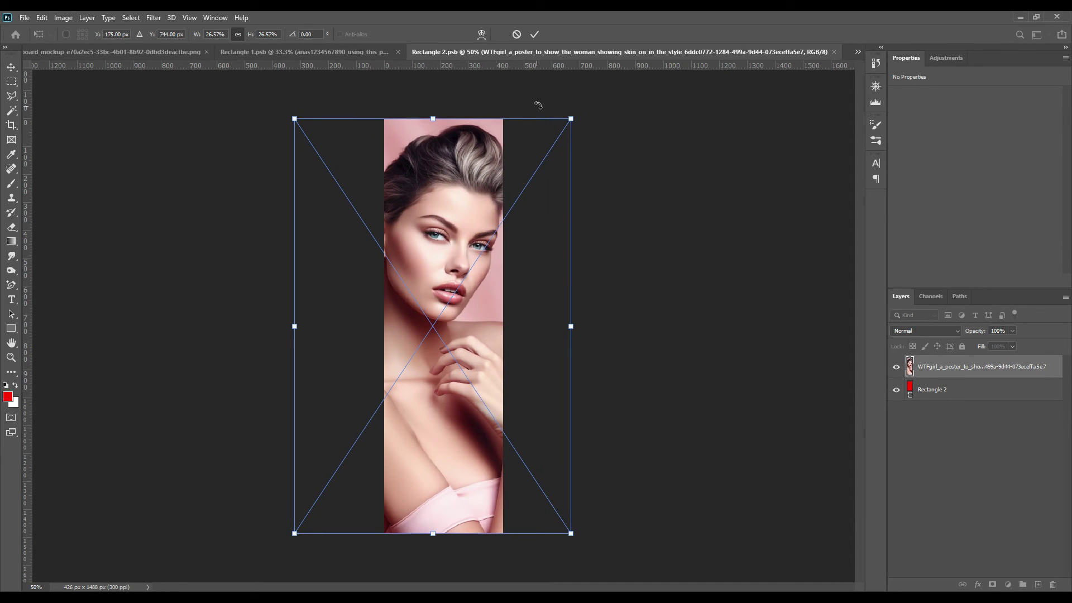
left_click(536, 34)
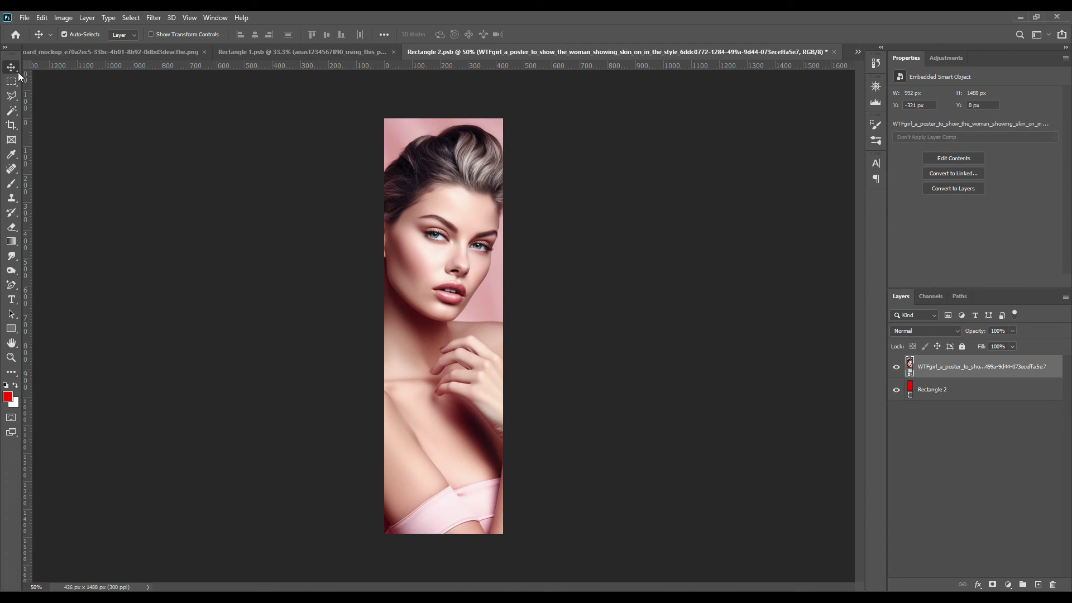
Save Rectangle 2.psb and switch back to the bus stop mockup.
left_click(24, 18)
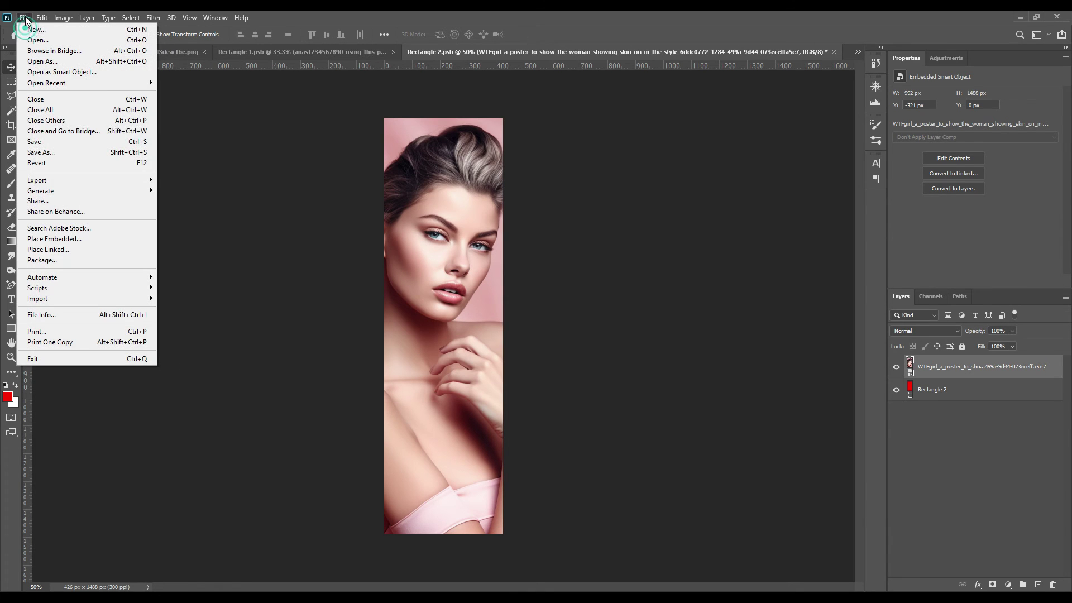
left_click(40, 142)
left_click(128, 54)
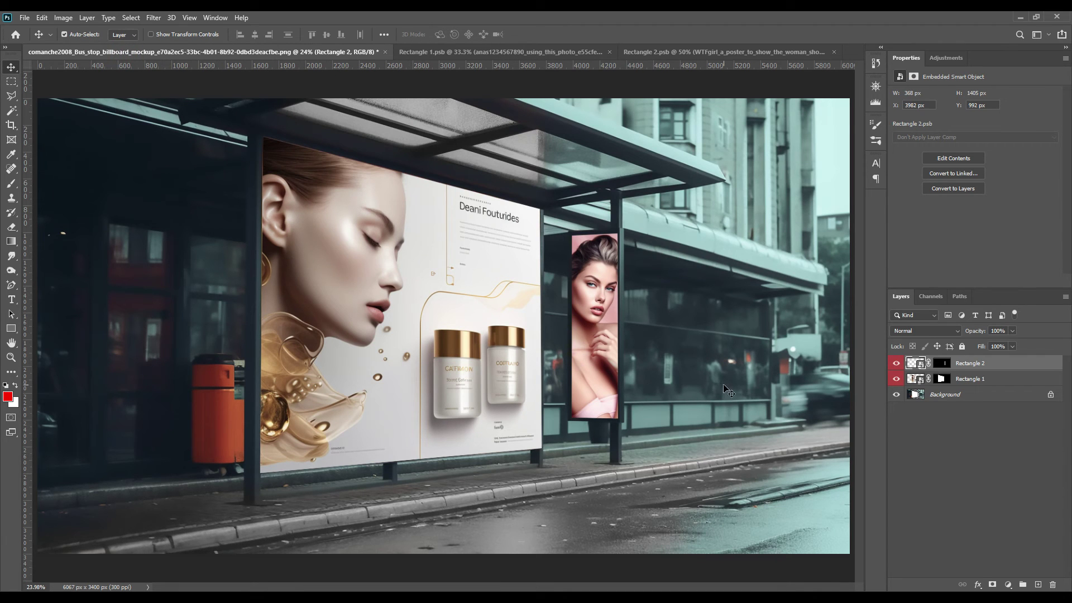
Load both billboard rectangles as a selection and copy that area of Background to a new Layer 1.
left_click_drag(947, 386, 944, 383)
left_click_drag(943, 383, 942, 379)
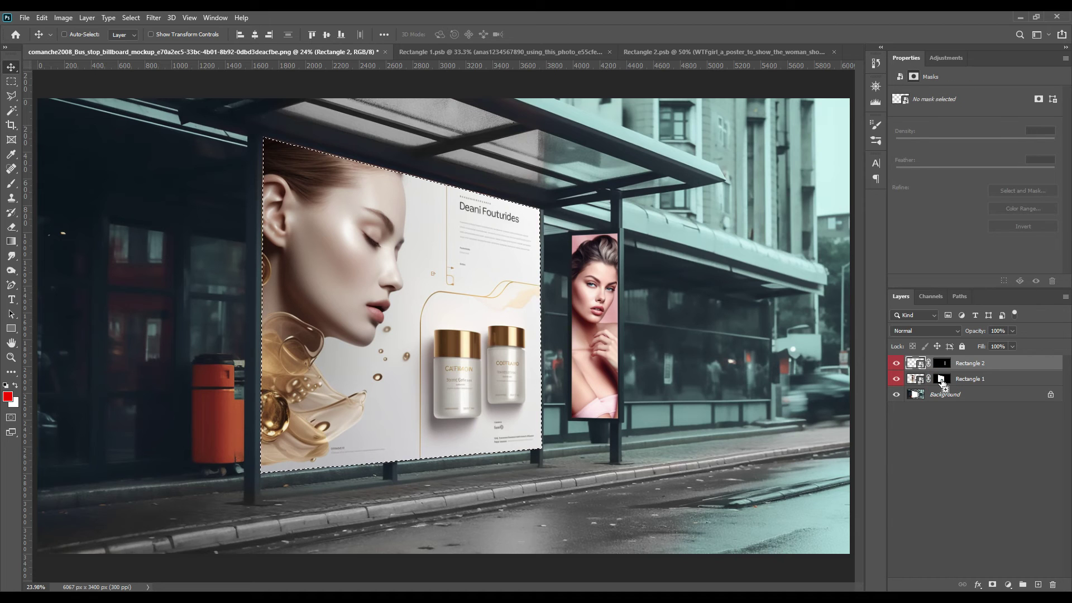
left_click(941, 366, "ctrl+shift")
key("ctrl")
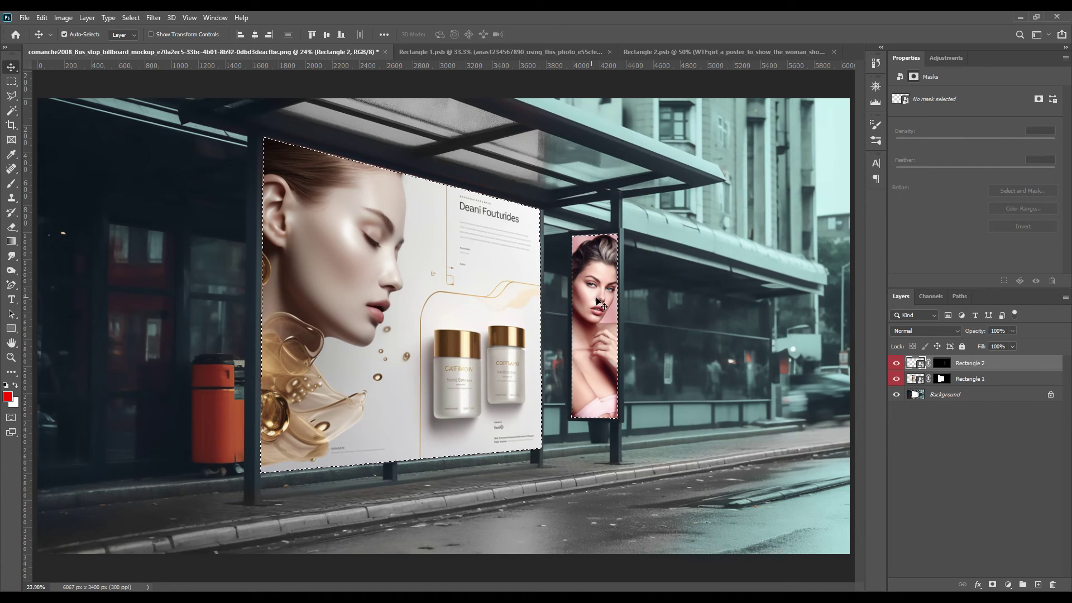
left_click(970, 395)
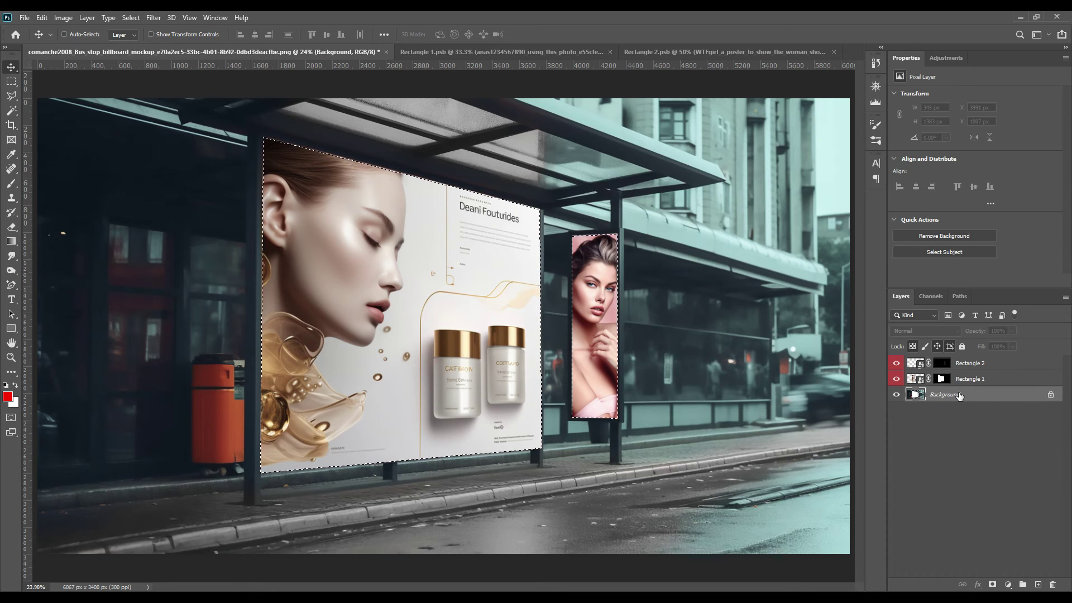
key("ctrl+j")
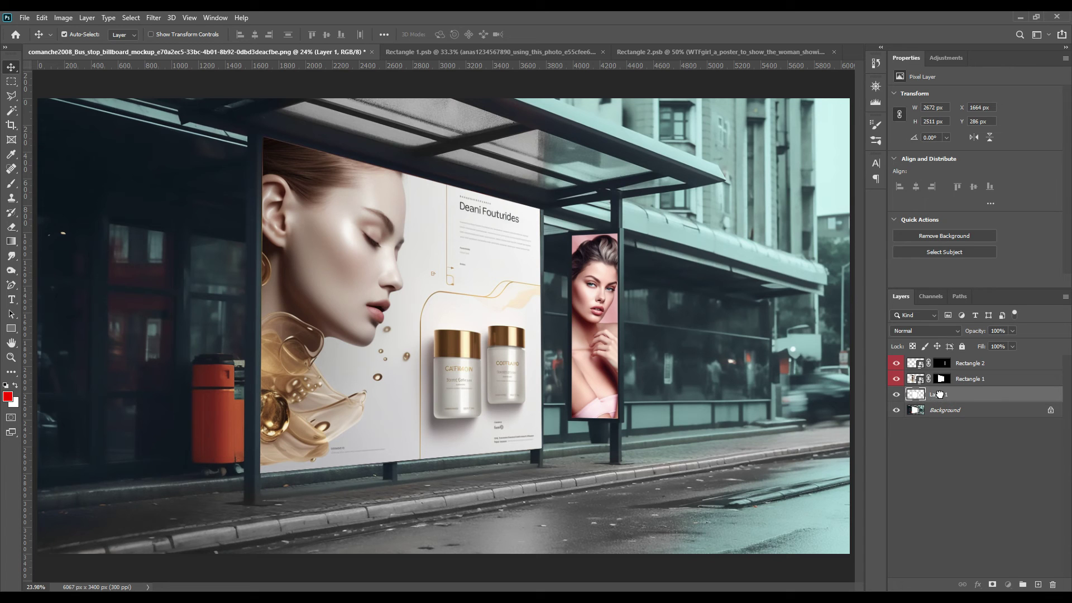
Move the copied billboard layer to the top of the stack and duplicate it twice.
left_click_drag(945, 395, 952, 363)
left_click(955, 365)
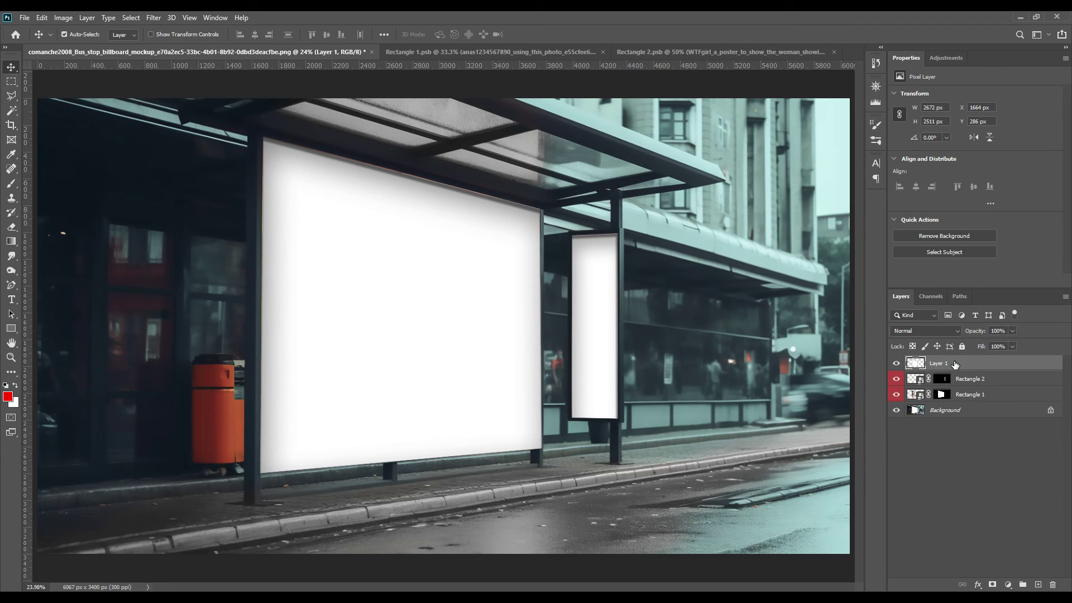
key("ctrl+j")
key("ctrl+j")
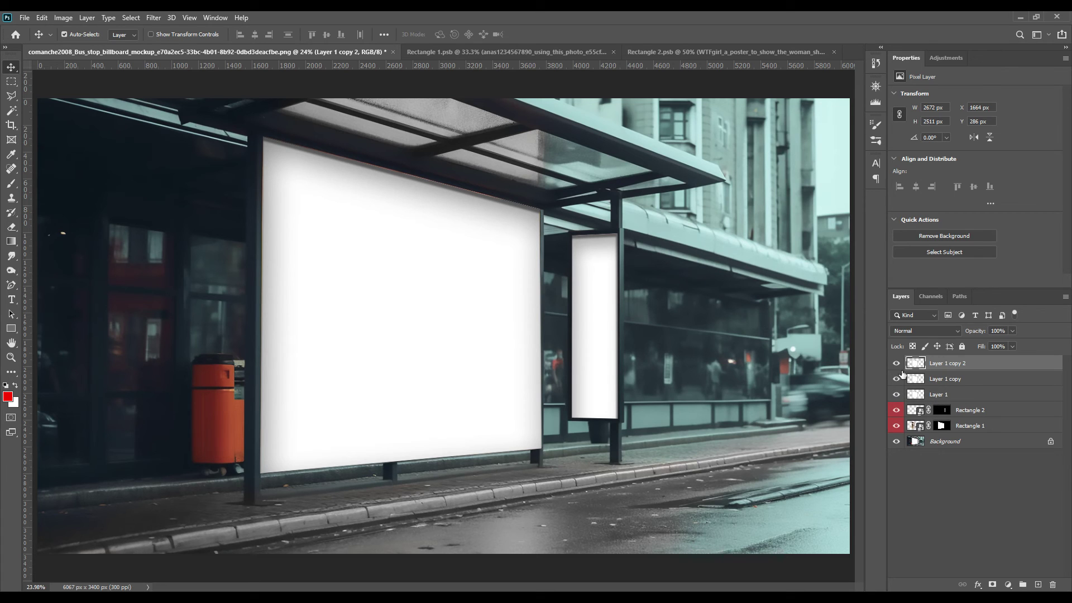
Rename Layer 1, Layer 1 copy and Layer 1 copy 2 to Shadow, Midtone and Light.
double_click(938, 395)
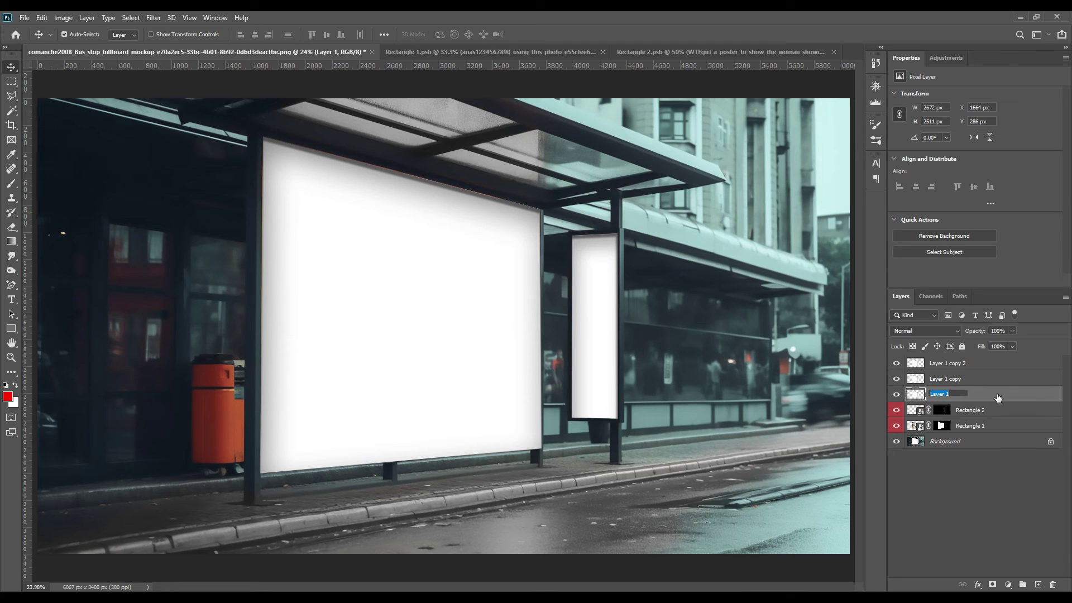
type("Shadow")
key("Return")
double_click(950, 379)
type("Midtone")
key("Return")
double_click(943, 362)
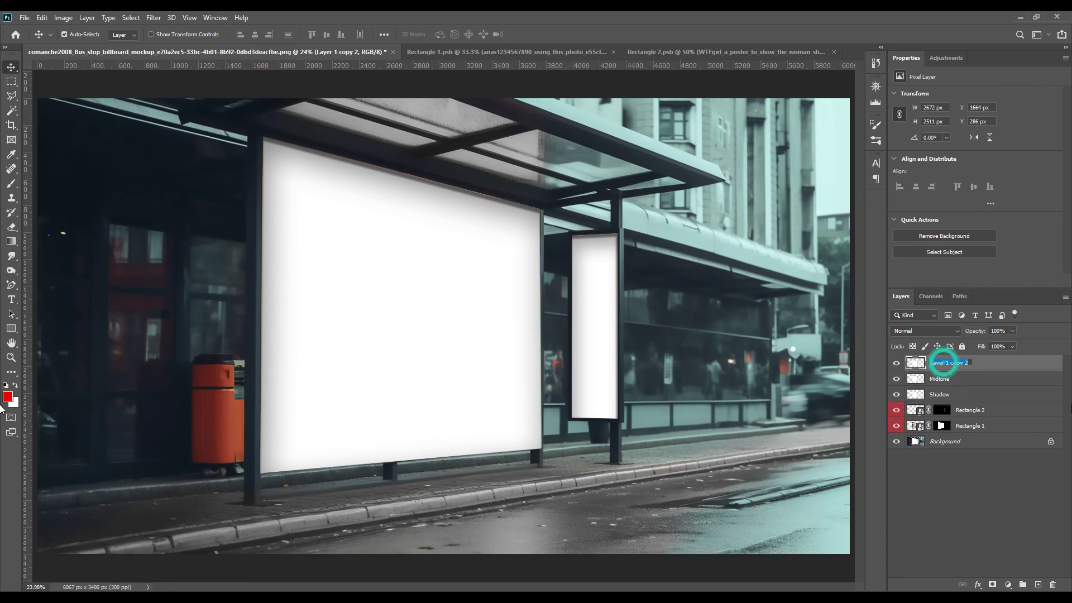
type("Li")
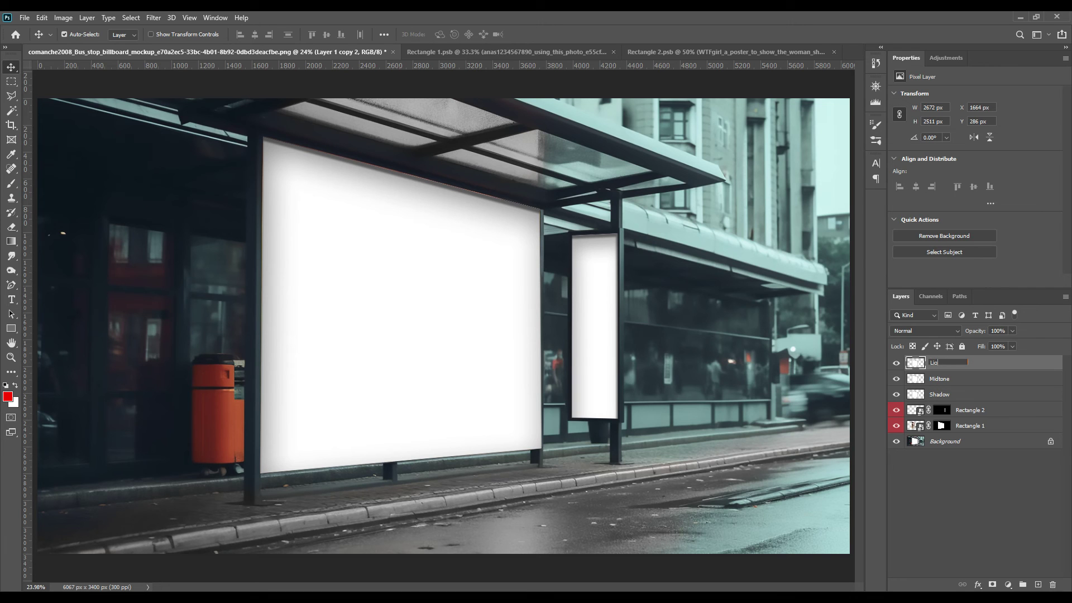
type("ght")
key("Return")
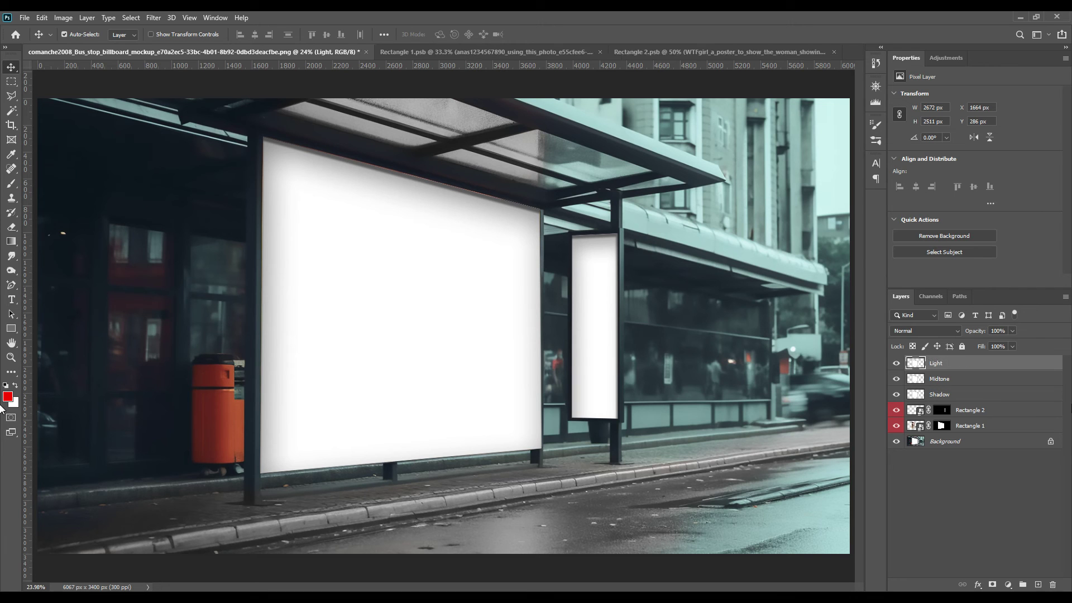
left_click(951, 477)
Hide the Light and Midtone layers and set the Shadow layer's blend mode to Multiply.
left_click(896, 362)
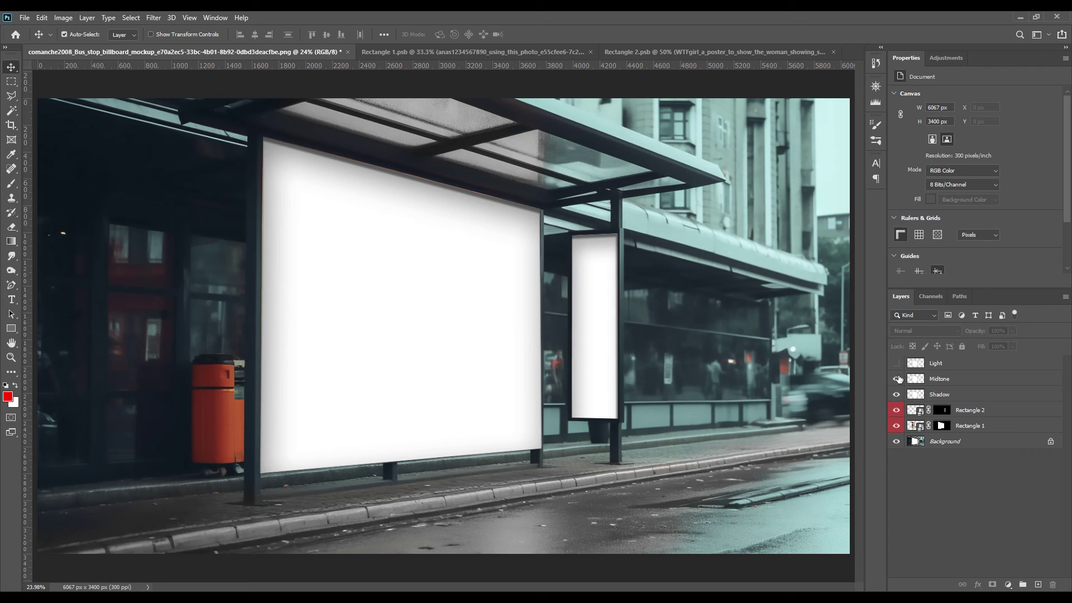
left_click(896, 379)
left_click(949, 394)
left_click(918, 330)
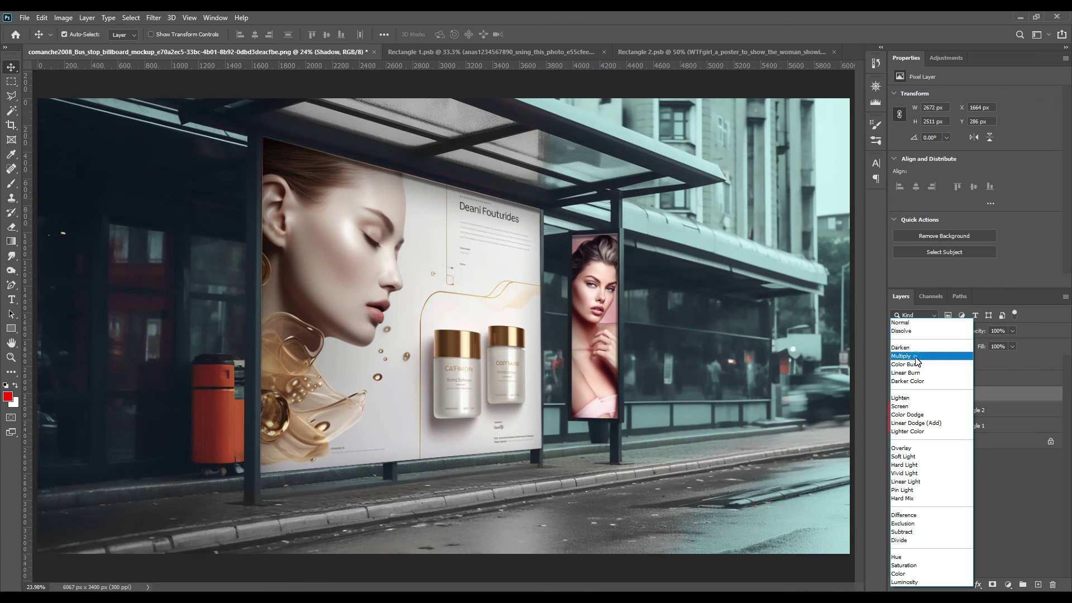
left_click(916, 355)
left_click(952, 490)
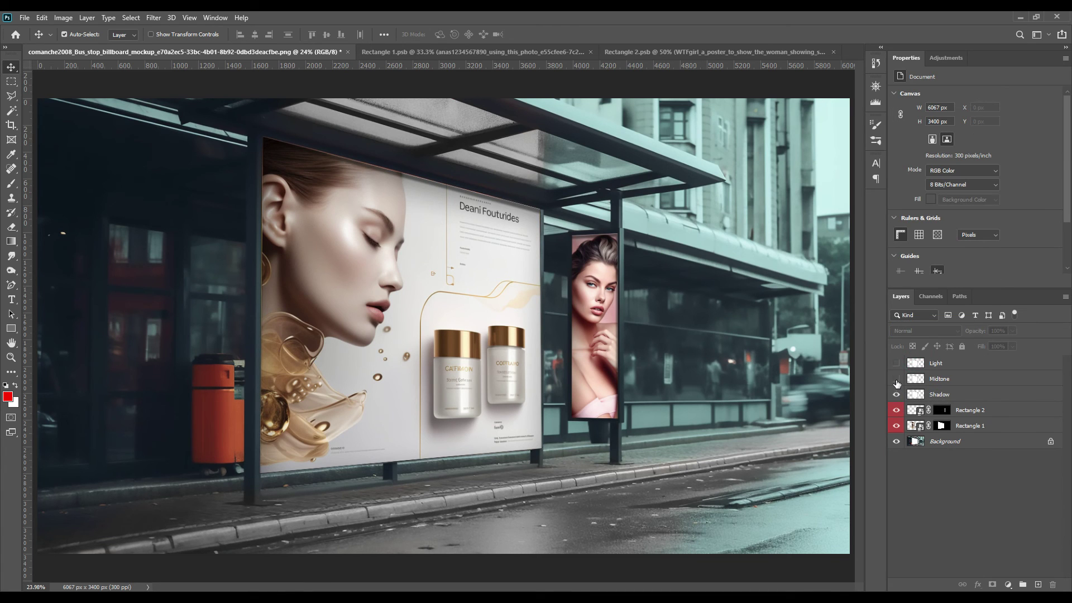
Show Midtone as Linear Dodge (Add), with Levels input black 228 and output white about 30.
left_click(896, 378)
left_click(943, 379)
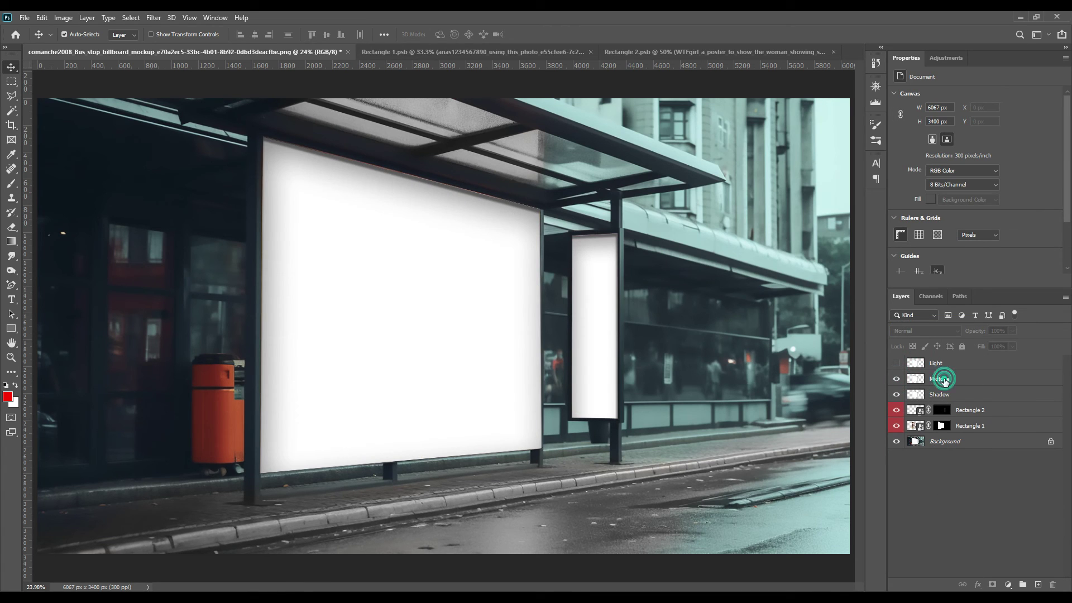
left_click(926, 329)
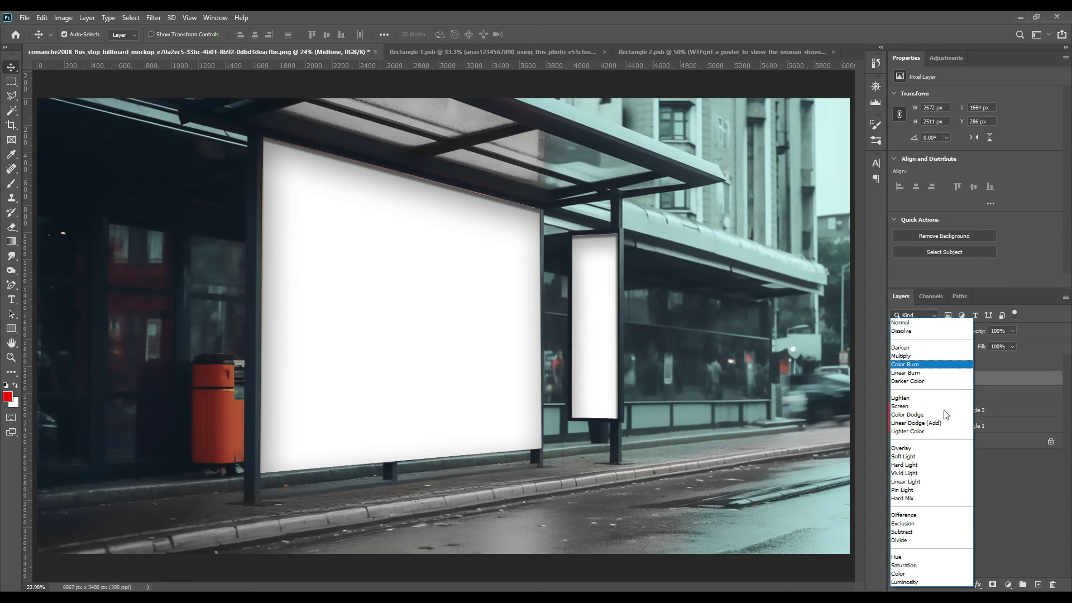
left_click(925, 422)
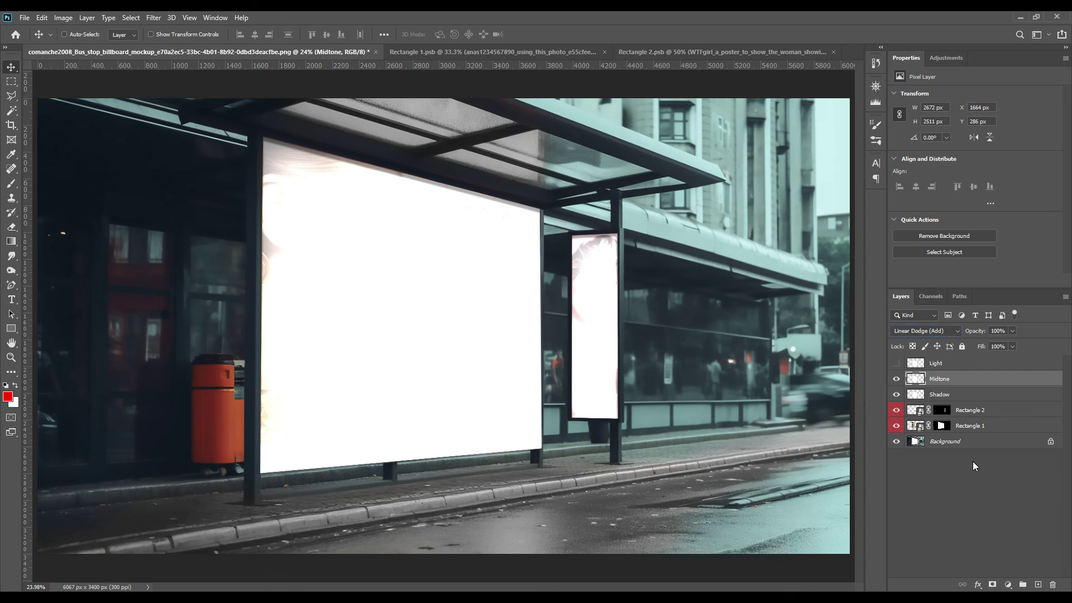
key("ctrl+l")
left_click_drag(712, 337, 841, 339)
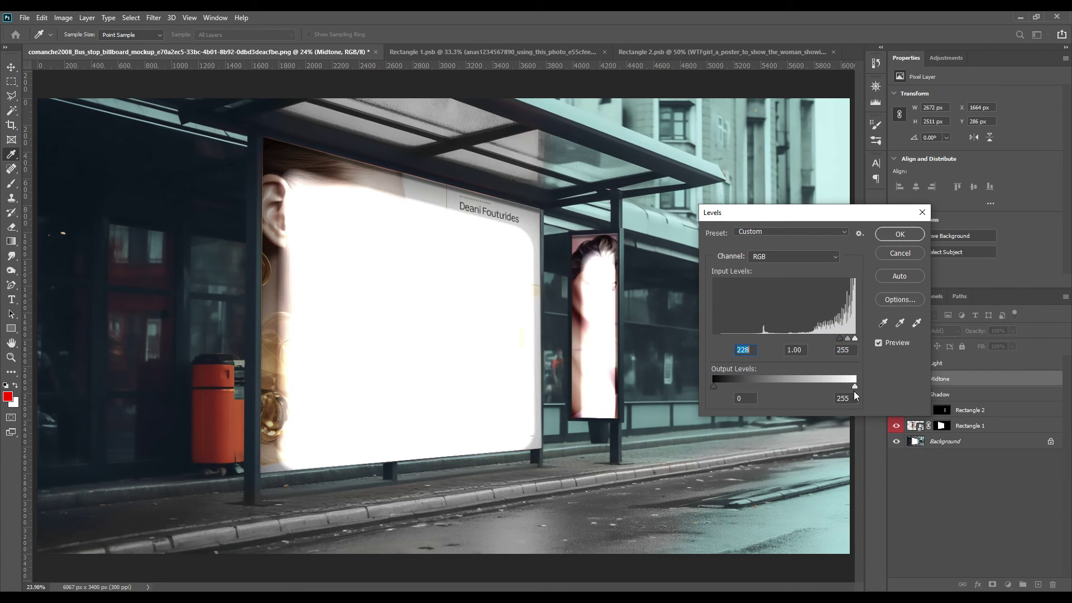
left_click_drag(854, 387, 732, 387)
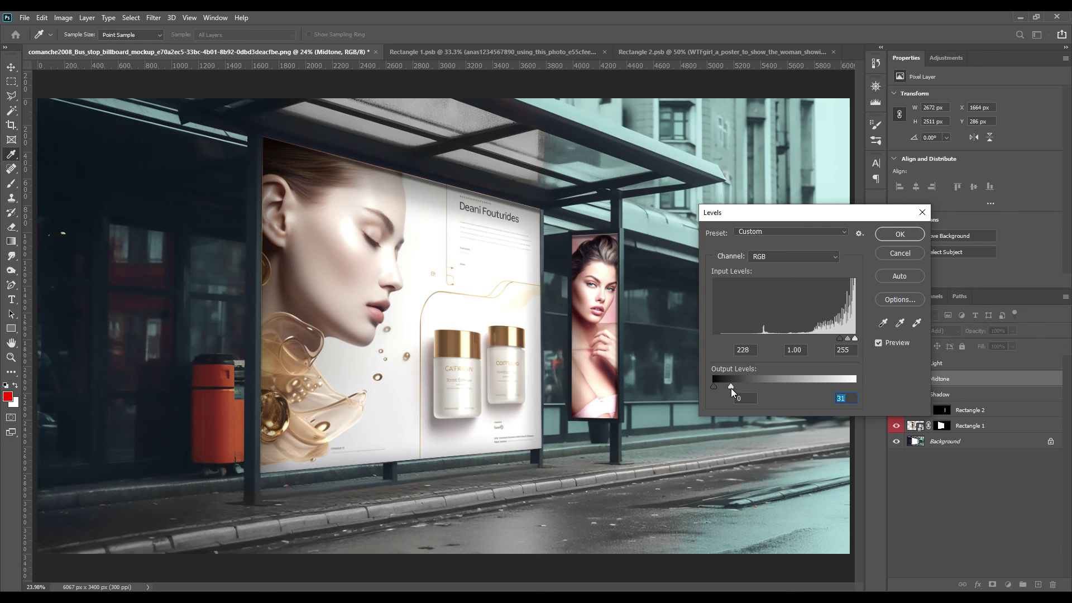
left_click(899, 233)
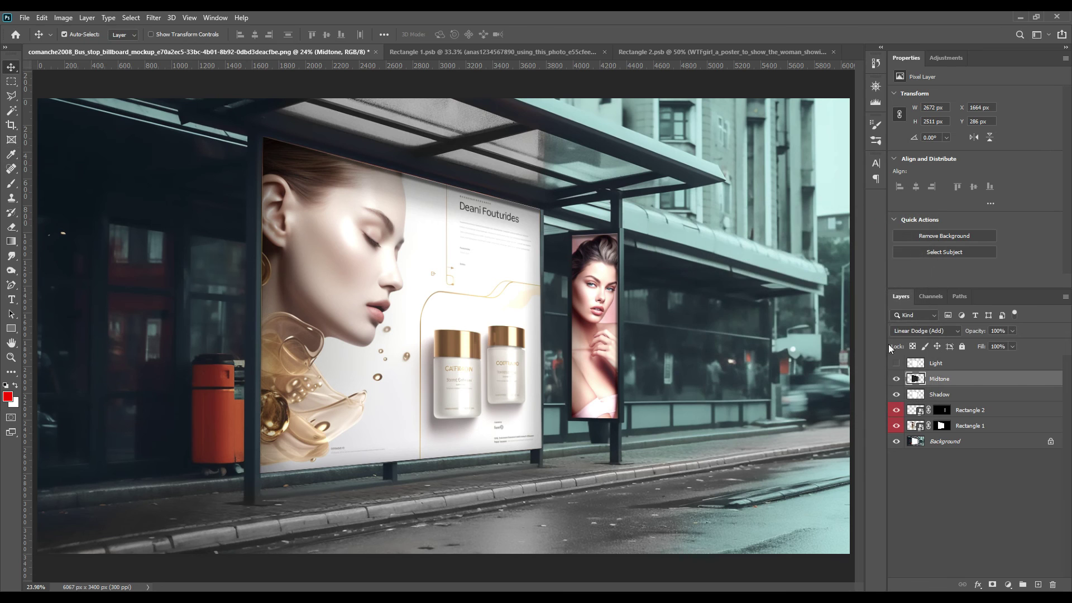
Show the Light layer again and set its blend mode to Screen.
left_click(896, 364)
left_click(956, 363)
left_click(918, 330)
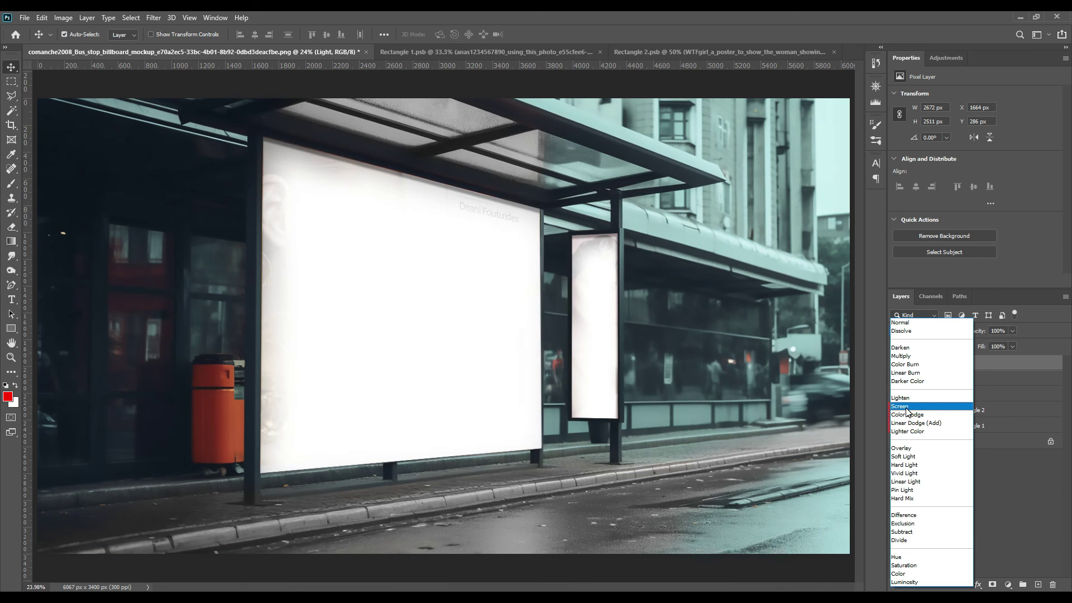
left_click(907, 412)
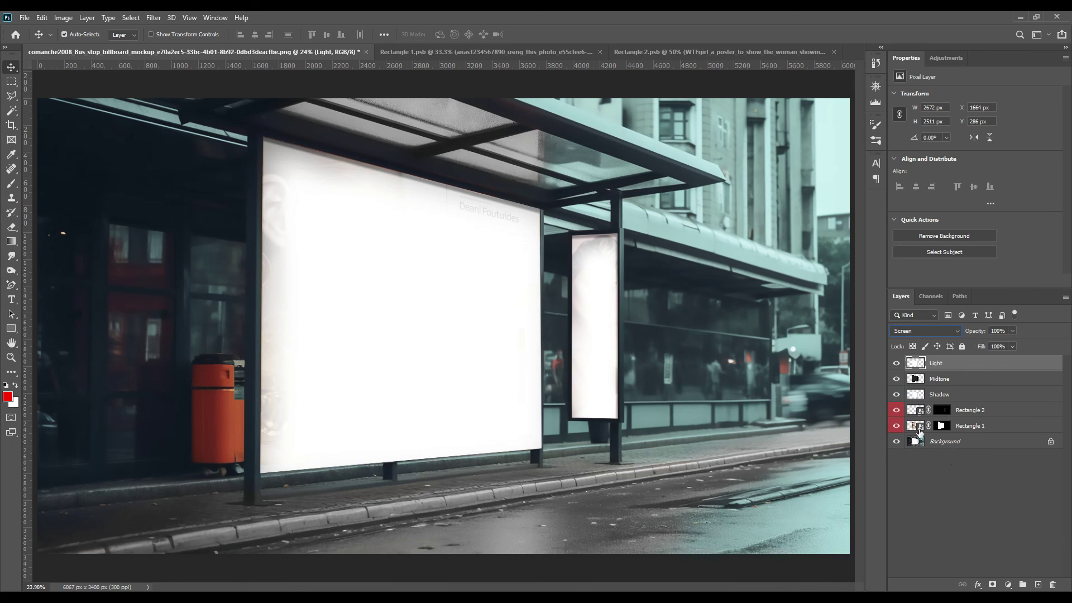
left_click(957, 467)
left_click(948, 369)
Apply Levels to Light with input black at 244 and a lowered output white.
key("ctrl+l")
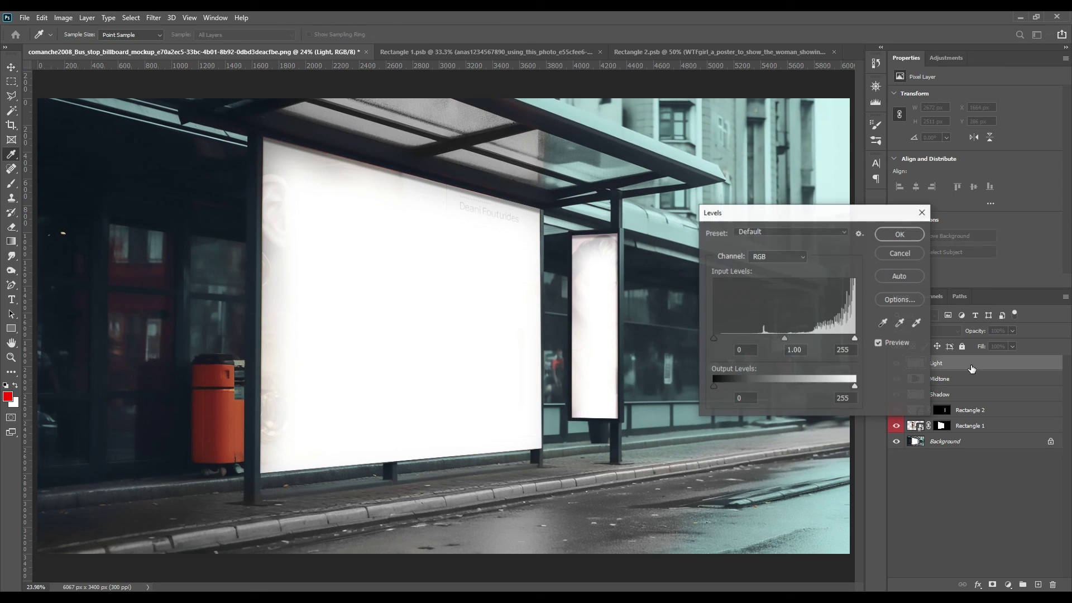
left_click_drag(714, 338, 849, 339)
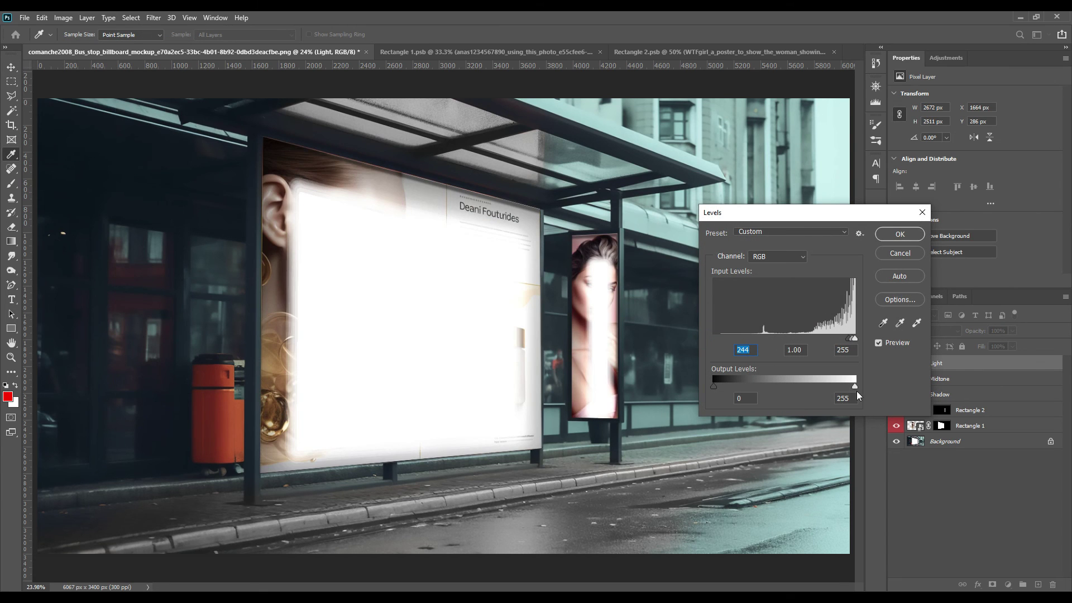
left_click_drag(843, 388, 728, 386)
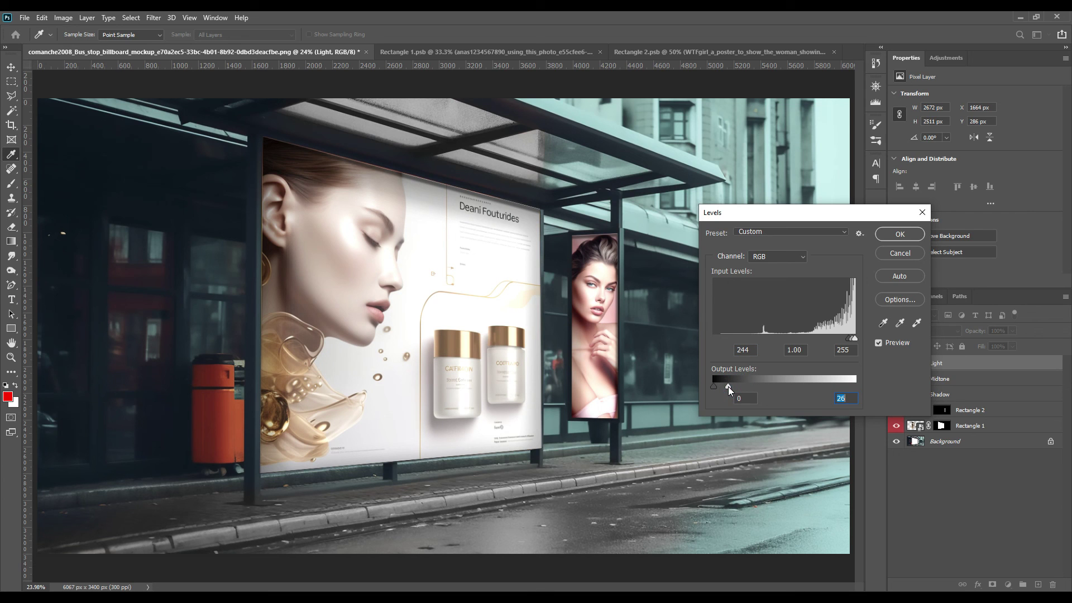
left_click(890, 232)
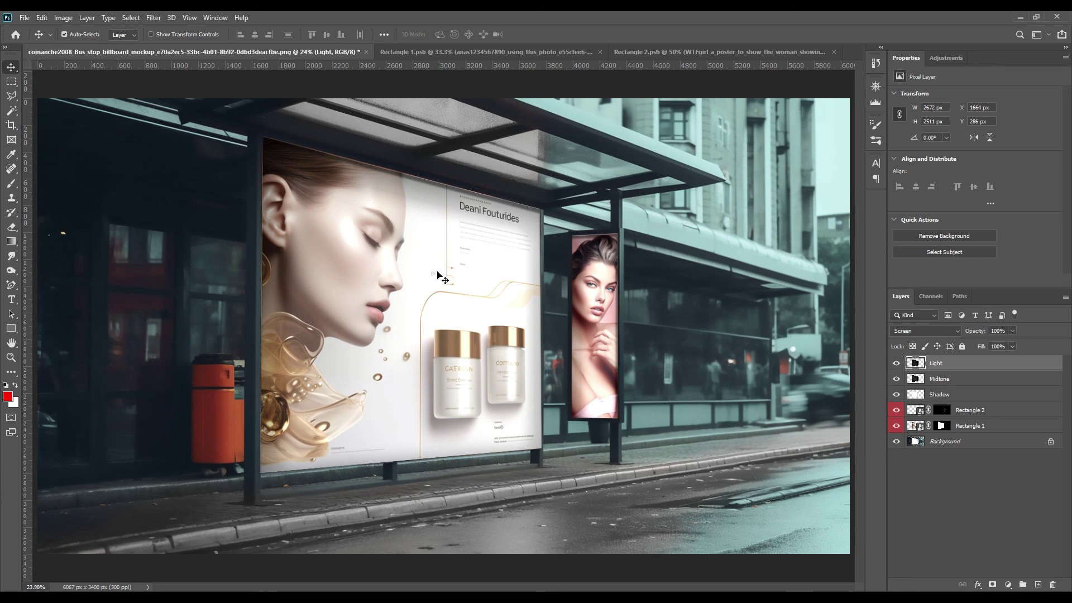
left_click(916, 396)
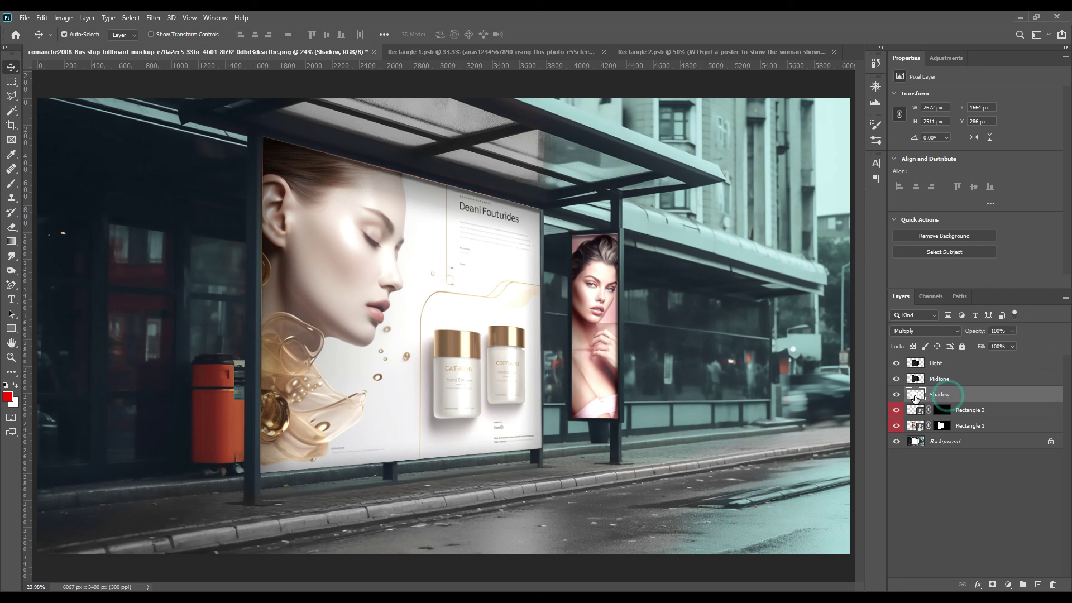
left_click(918, 330)
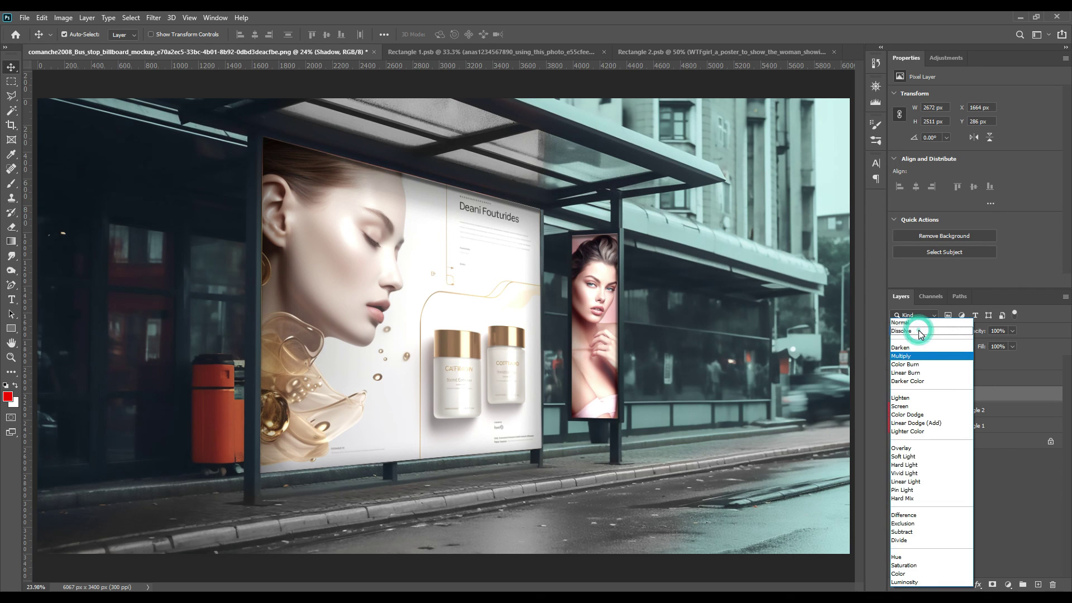
left_click(915, 373)
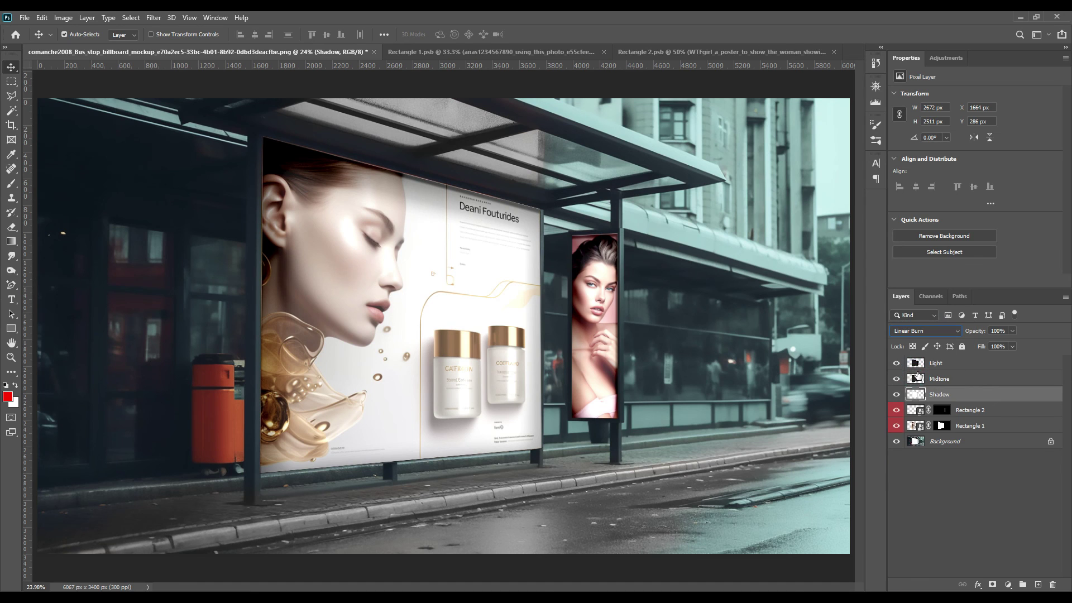
left_click(935, 473)
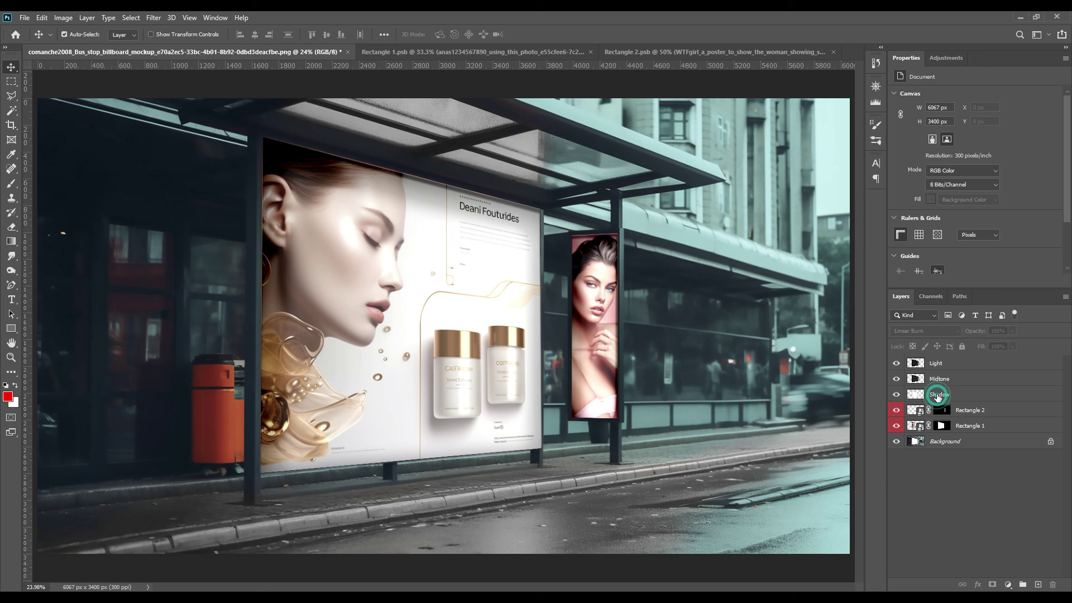
left_click(921, 397)
left_click(923, 332)
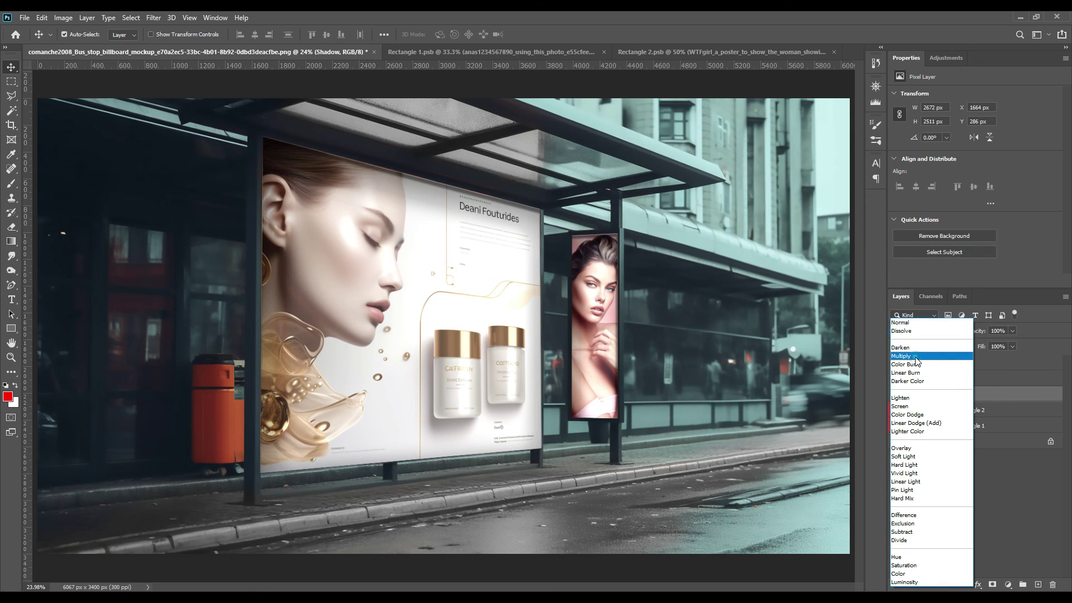
left_click(916, 357)
left_click(945, 474)
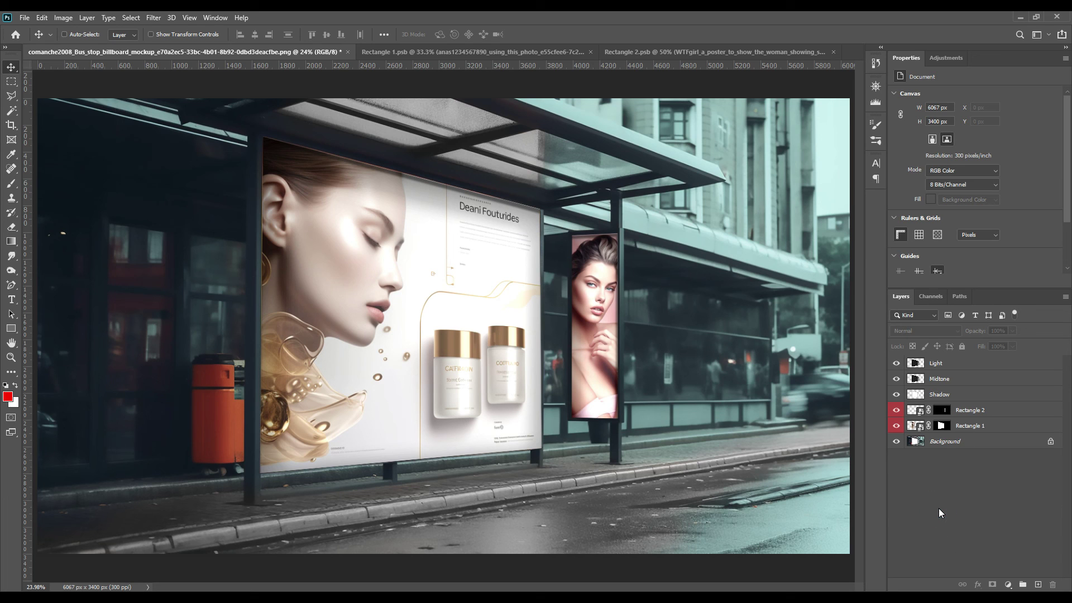
key("ctrl+equal")
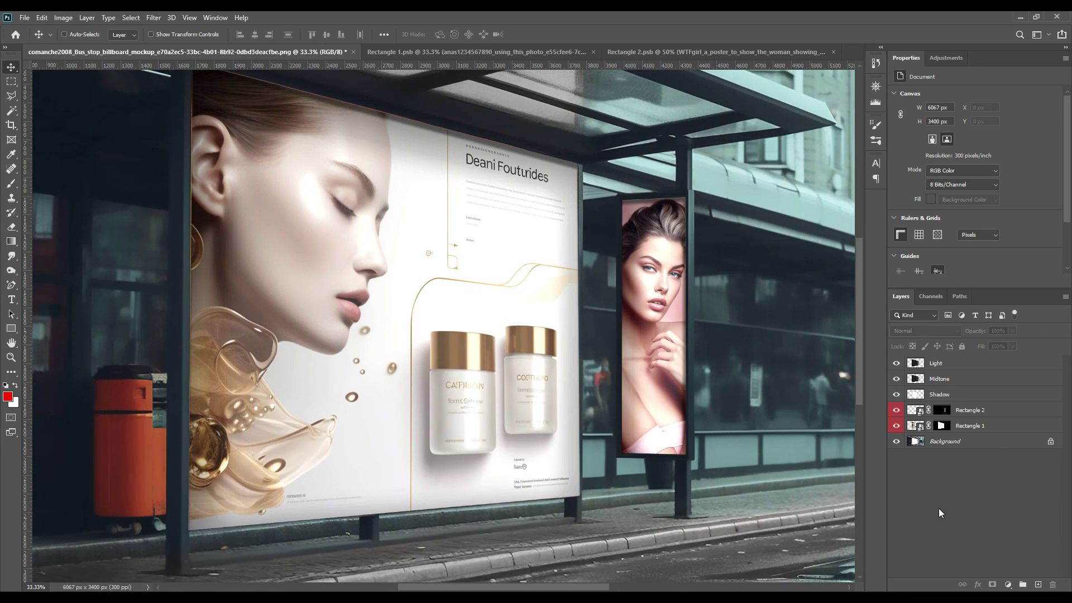
key("ctrl+equal")
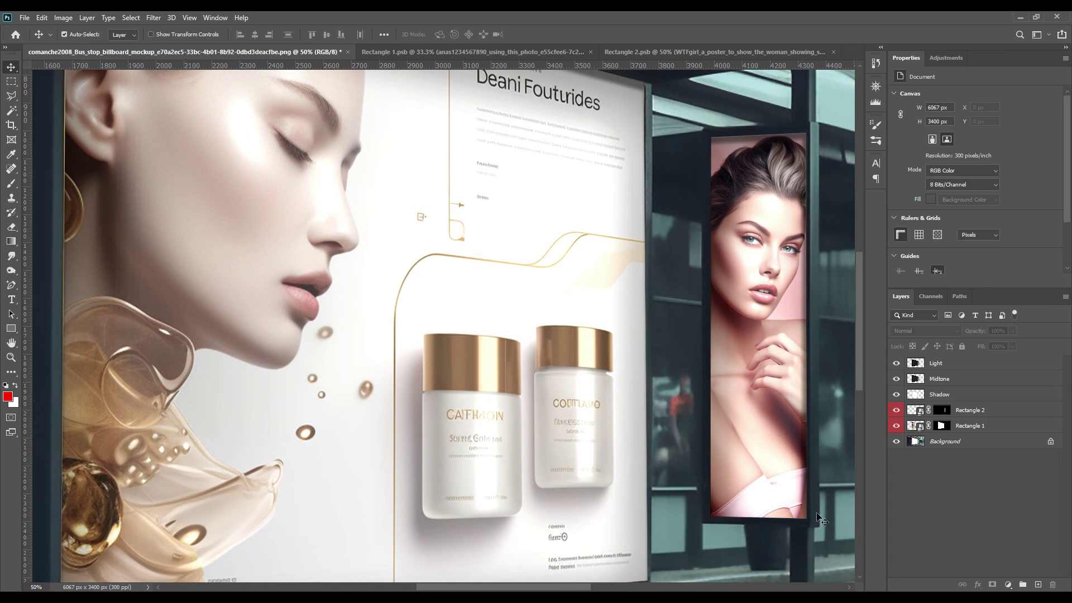
left_click_drag(327, 540, 481, 489)
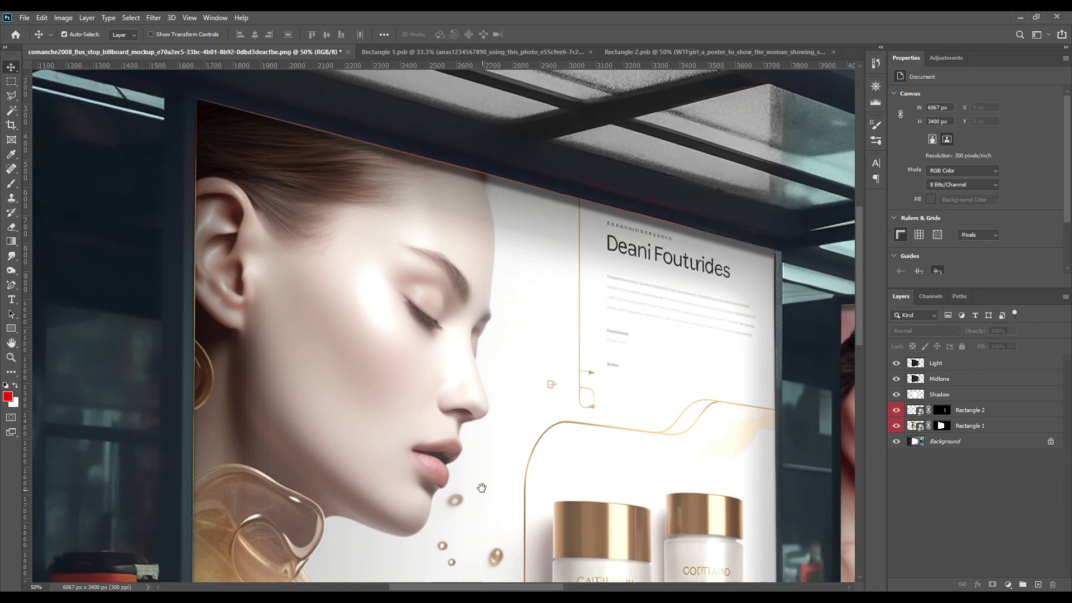
key("ctrl+0")
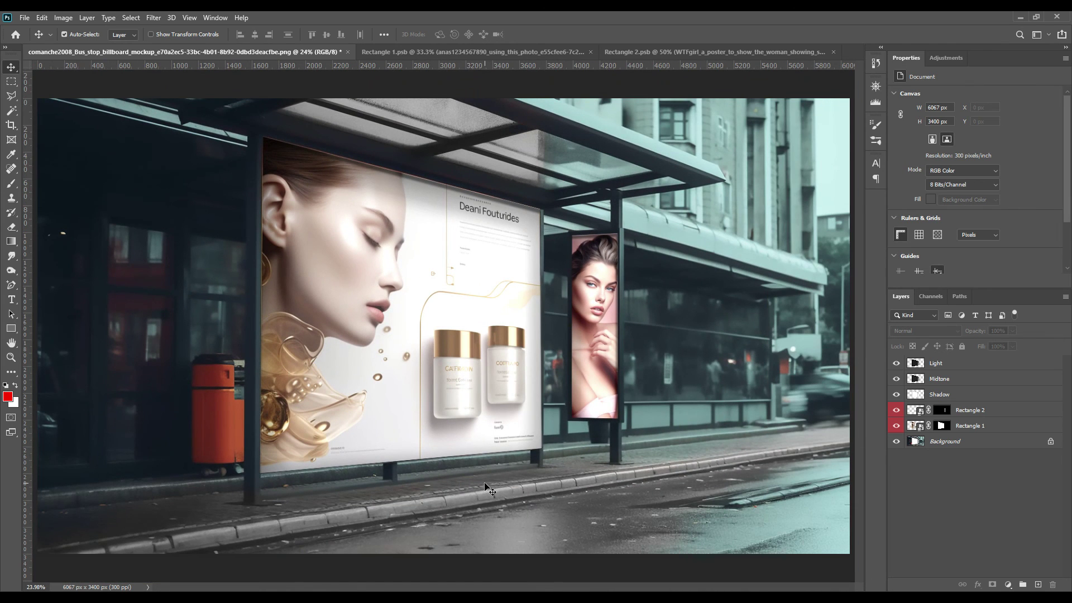